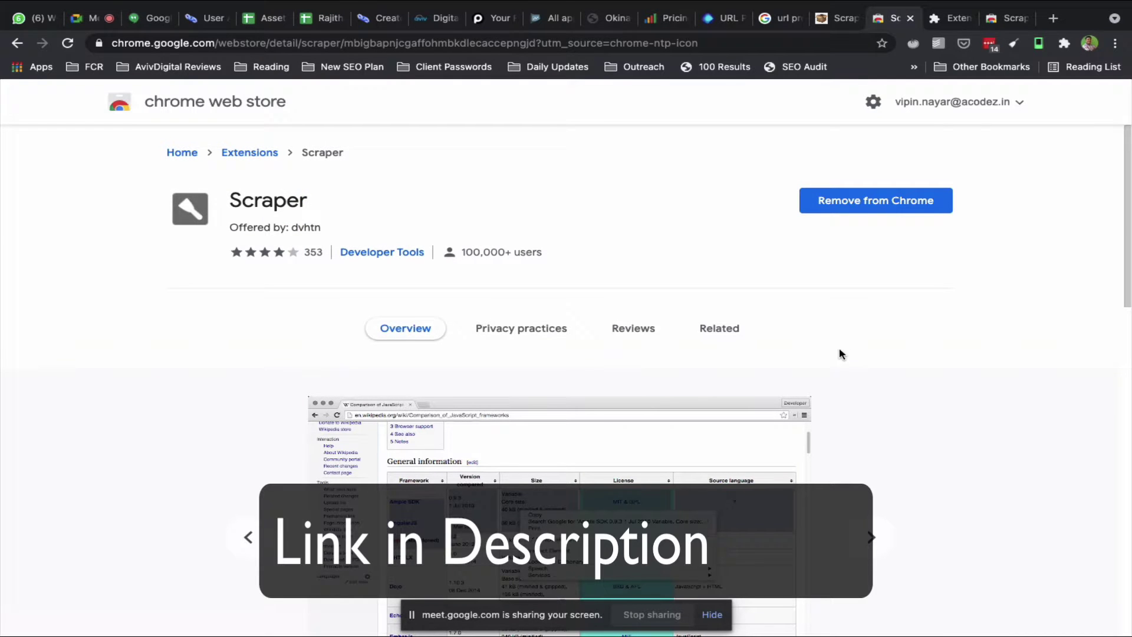
Step: Go to flippa.com in a new browser tab
key(ctrl+t)
click(395, 42)
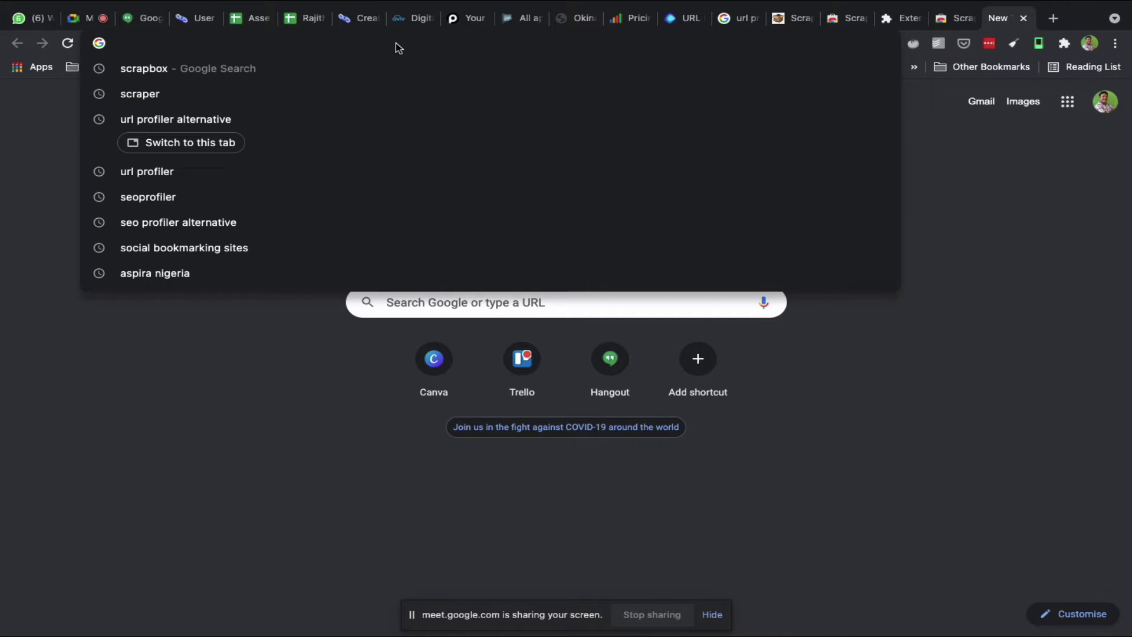
text(flipp)
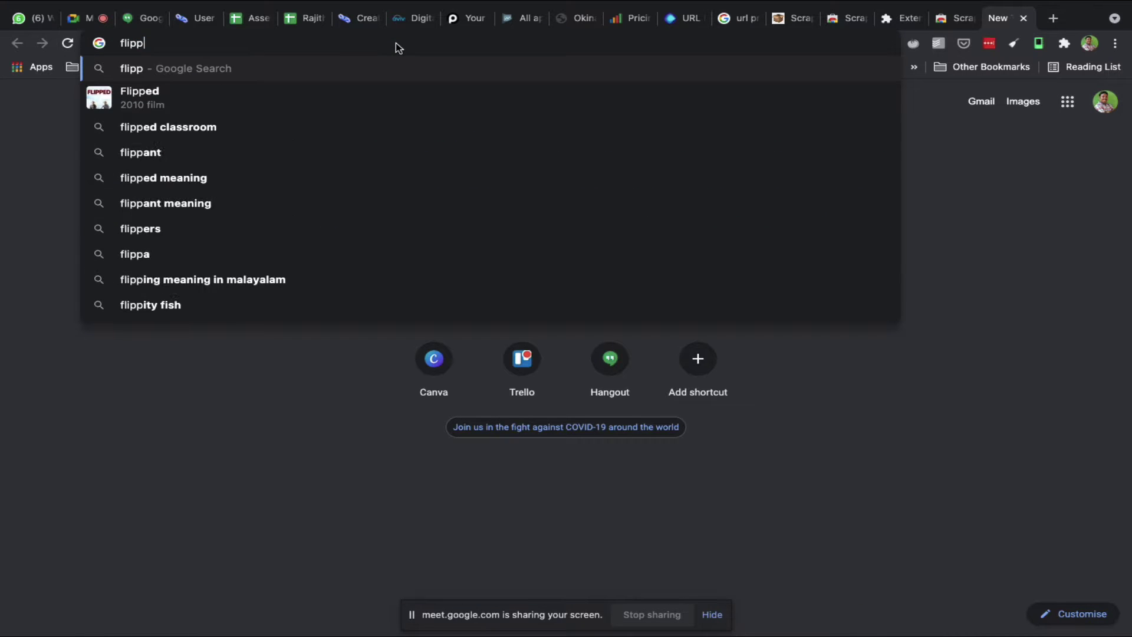
text(a.com)
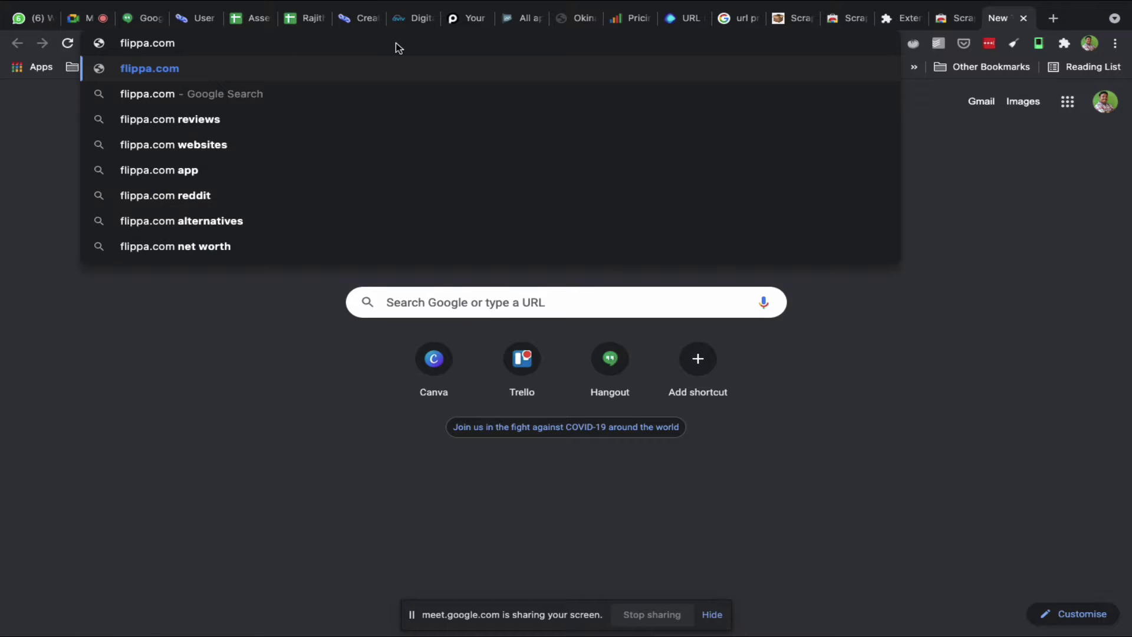
key(Return)
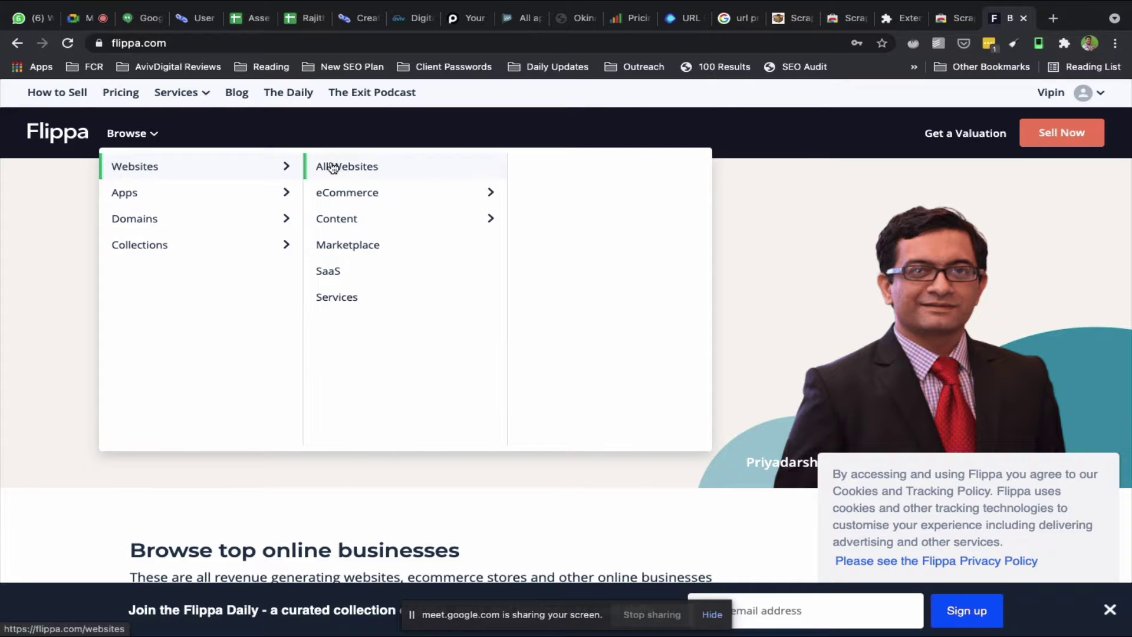
Step: Browse all Flippa website listings at 100 per page, dismissing the cookie notice
click(332, 167)
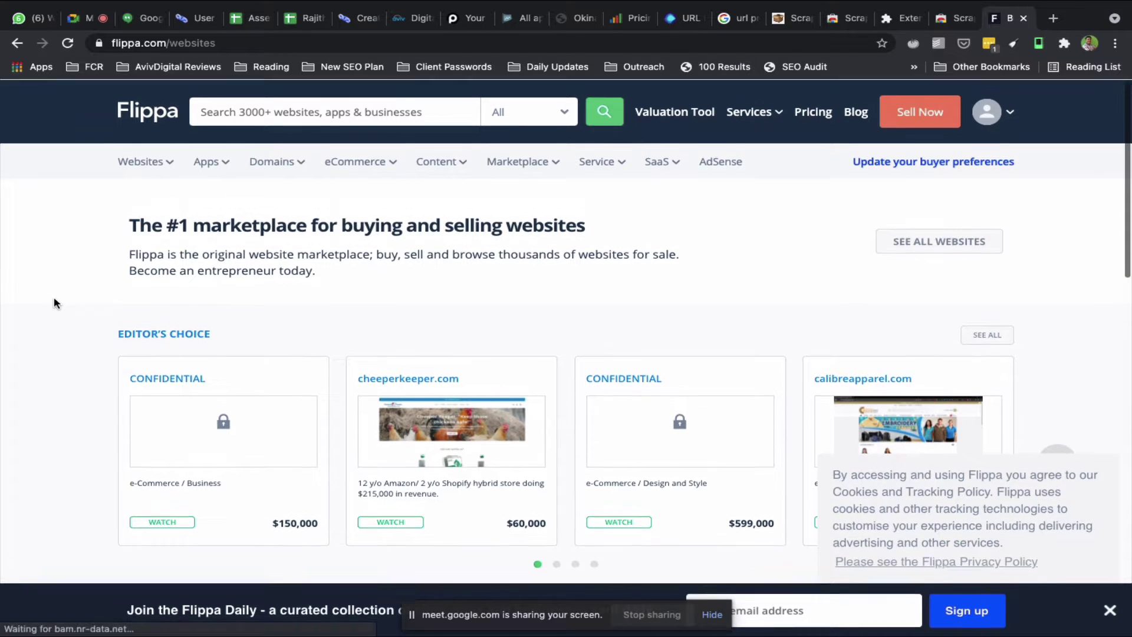
click(146, 162)
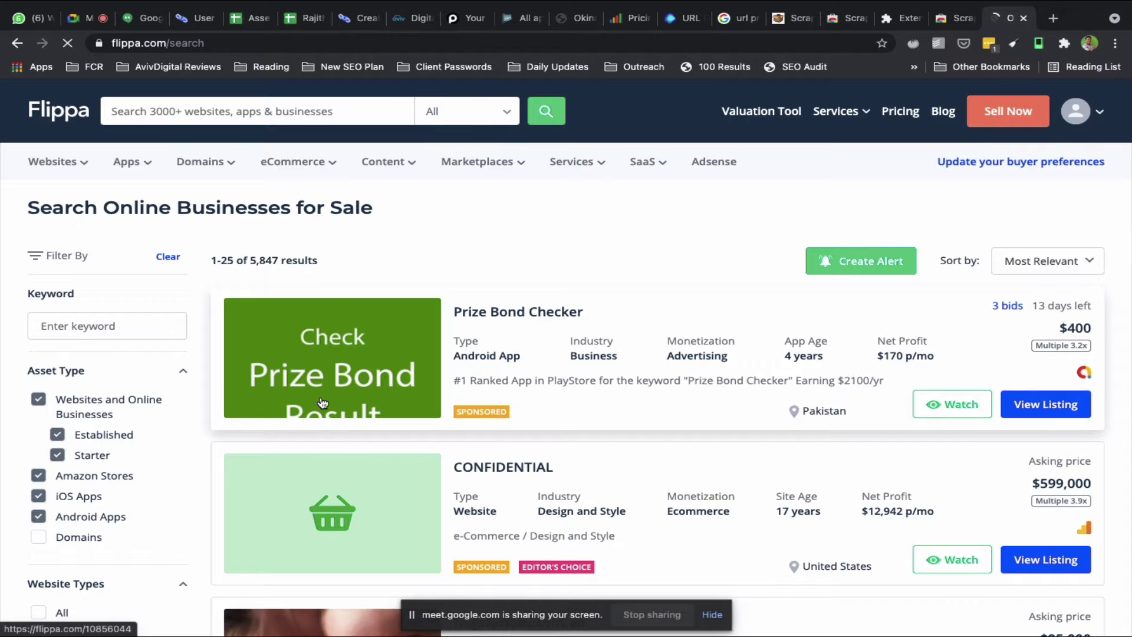
scroll(147, 344, down, 2)
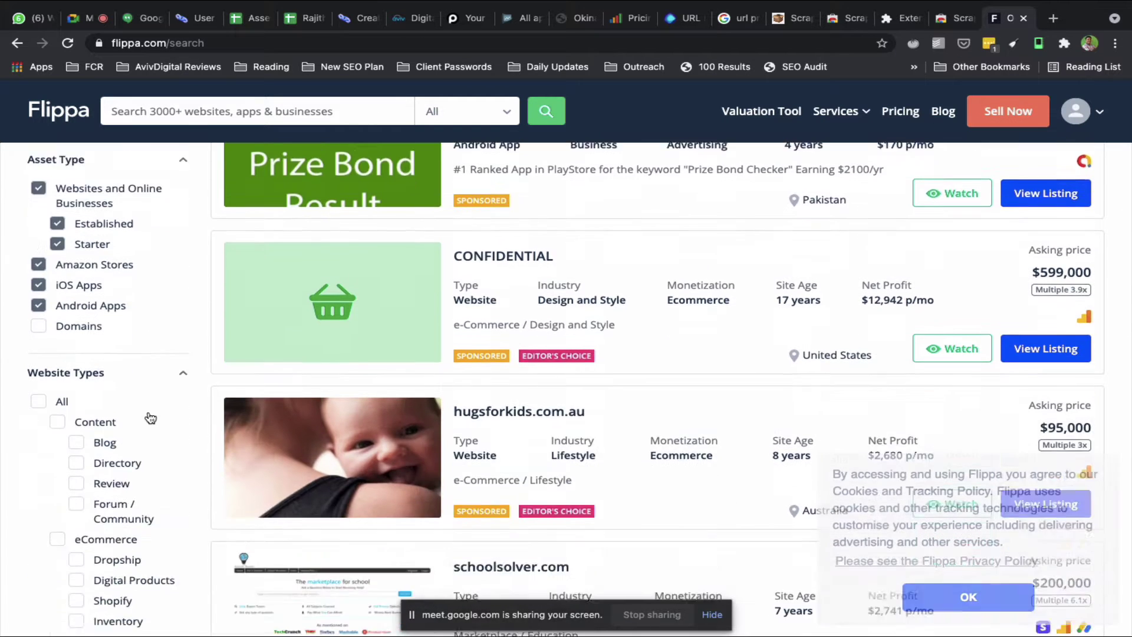
scroll(148, 344, down, 1)
scroll(629, 360, down, 3)
scroll(629, 360, down, 5)
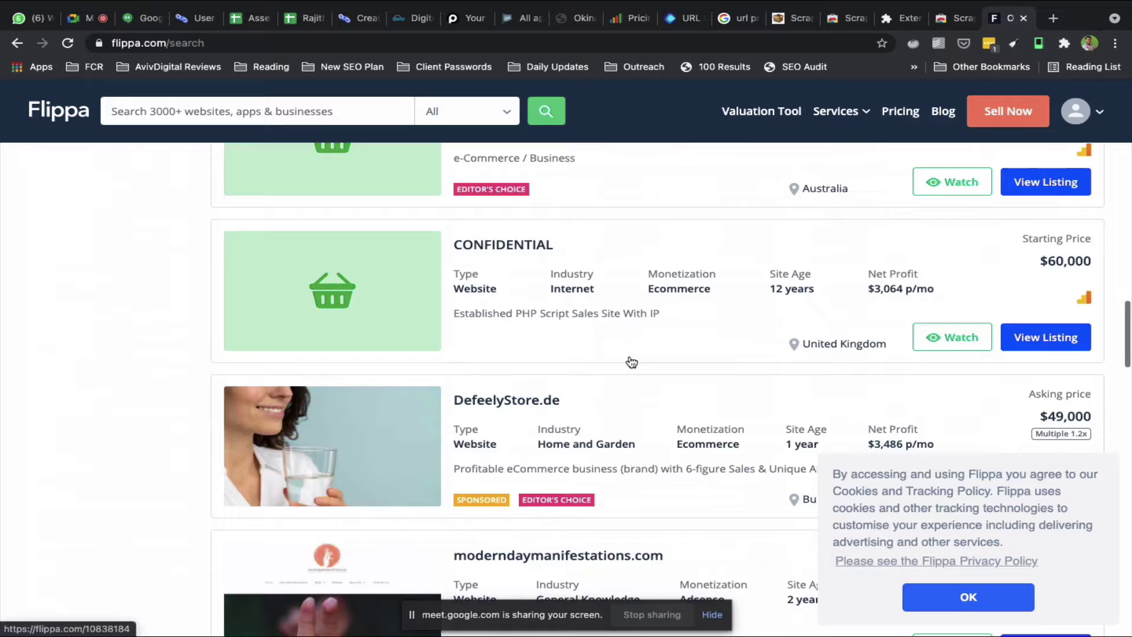
scroll(629, 360, down, 5)
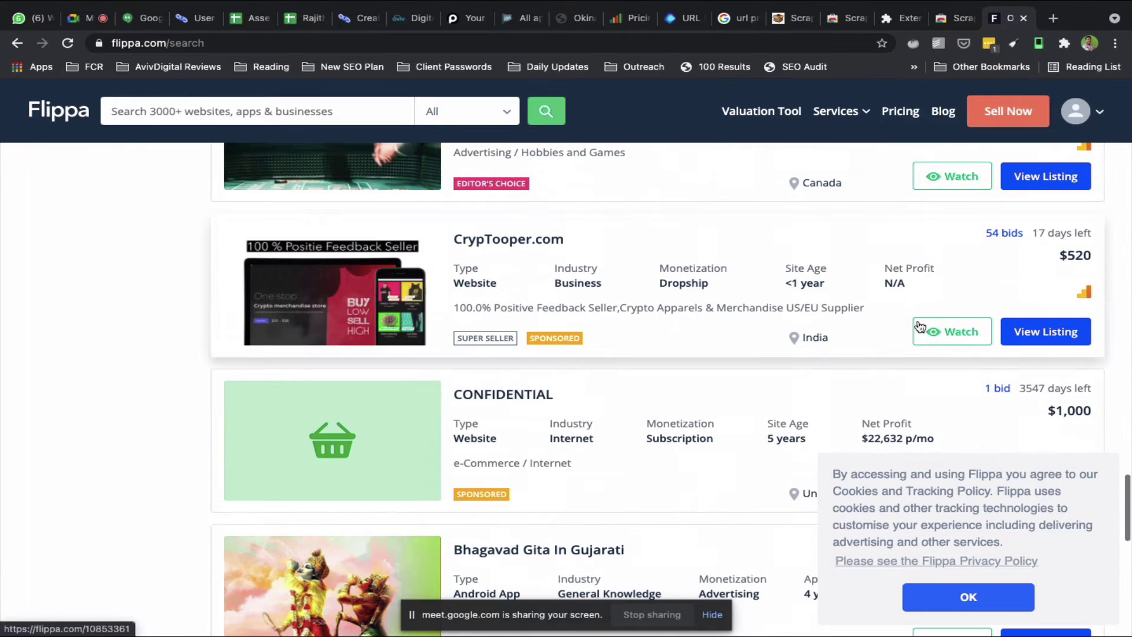
click(993, 605)
scroll(1018, 486, down, 10)
scroll(983, 478, down, 3)
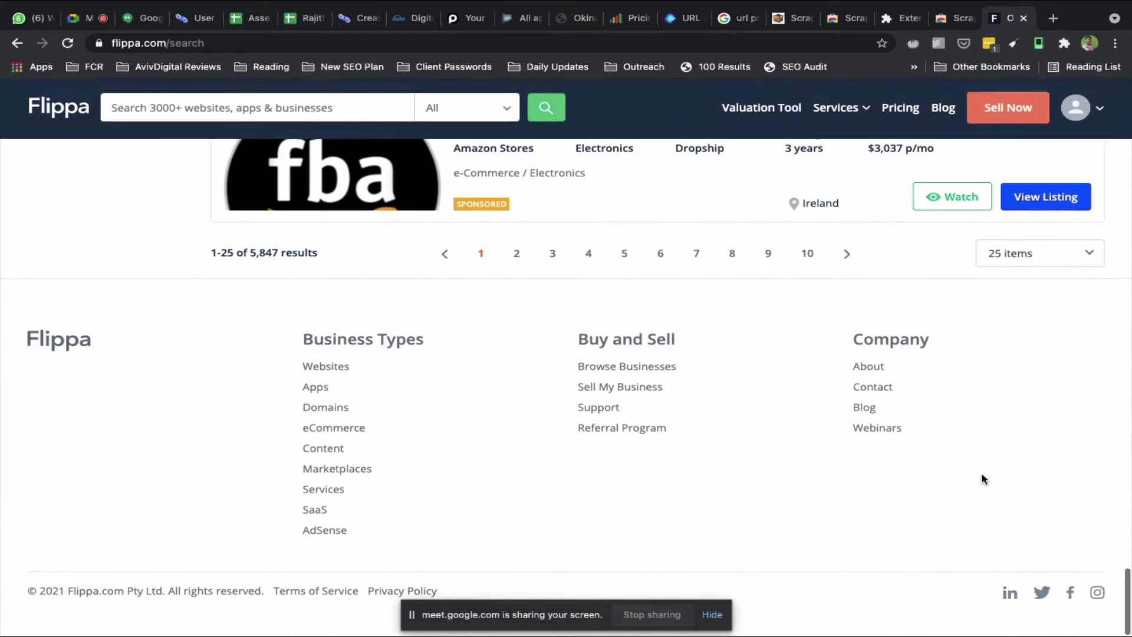
click(1077, 263)
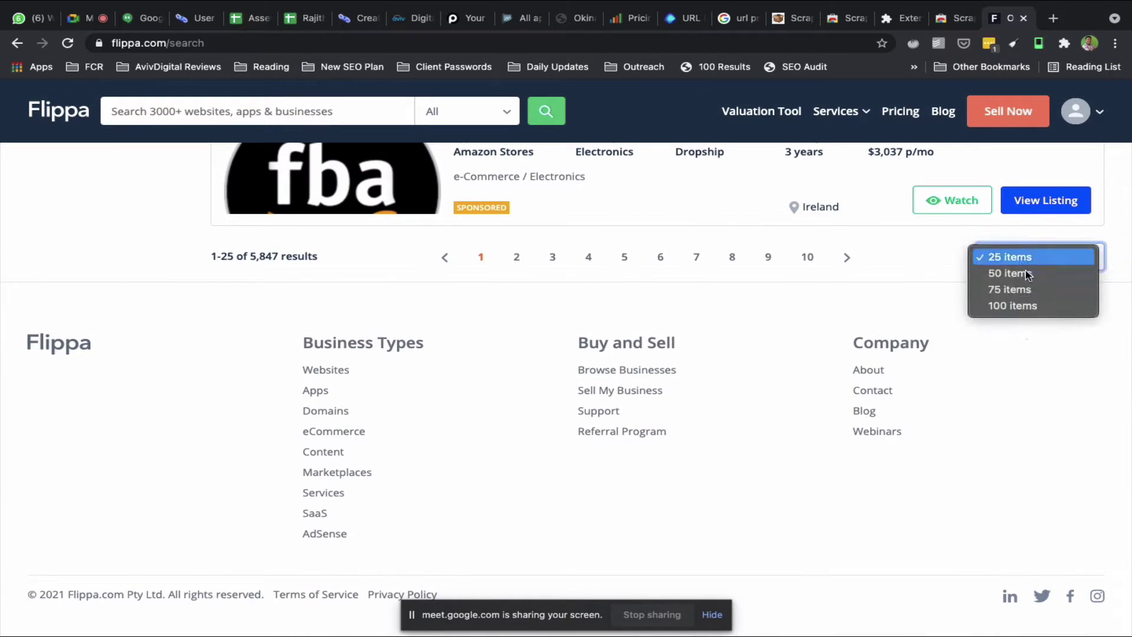
click(1017, 309)
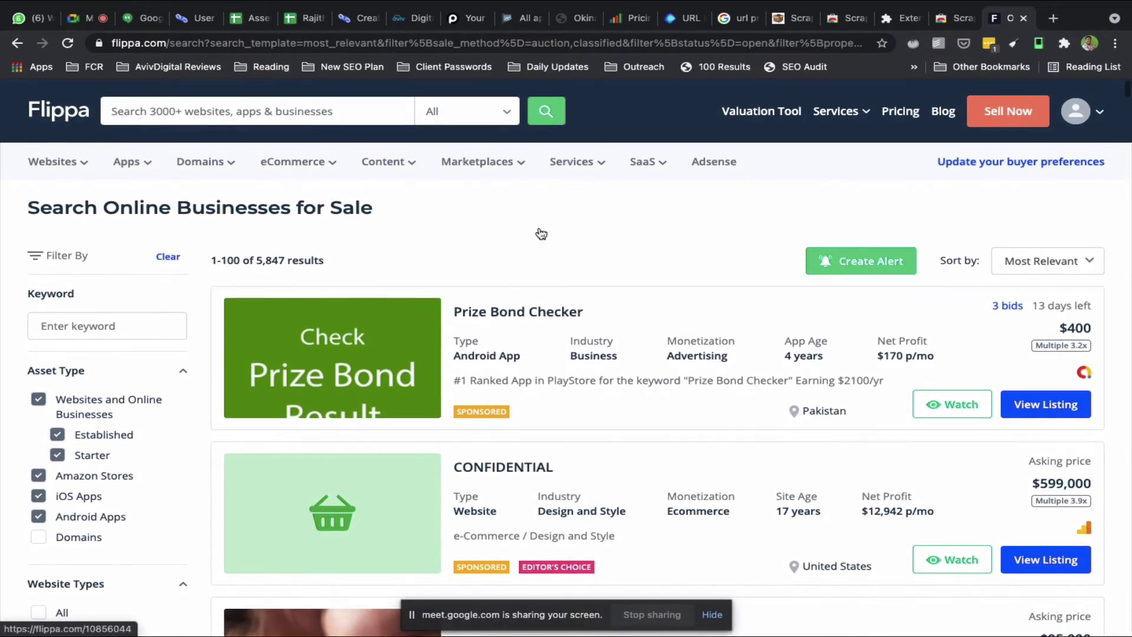
scroll(707, 430, down, 10)
scroll(707, 430, down, 10)
scroll(707, 429, down, 10)
scroll(706, 430, down, 10)
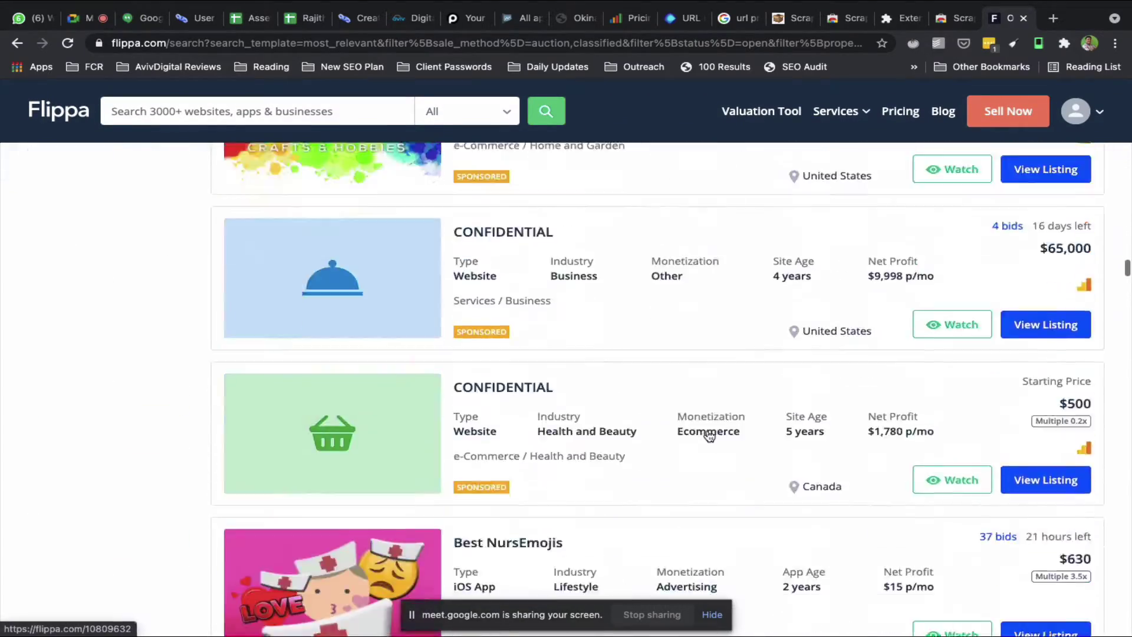
scroll(707, 435, down, 5)
scroll(708, 435, down, 5)
scroll(707, 435, down, 5)
scroll(707, 435, down, 5)
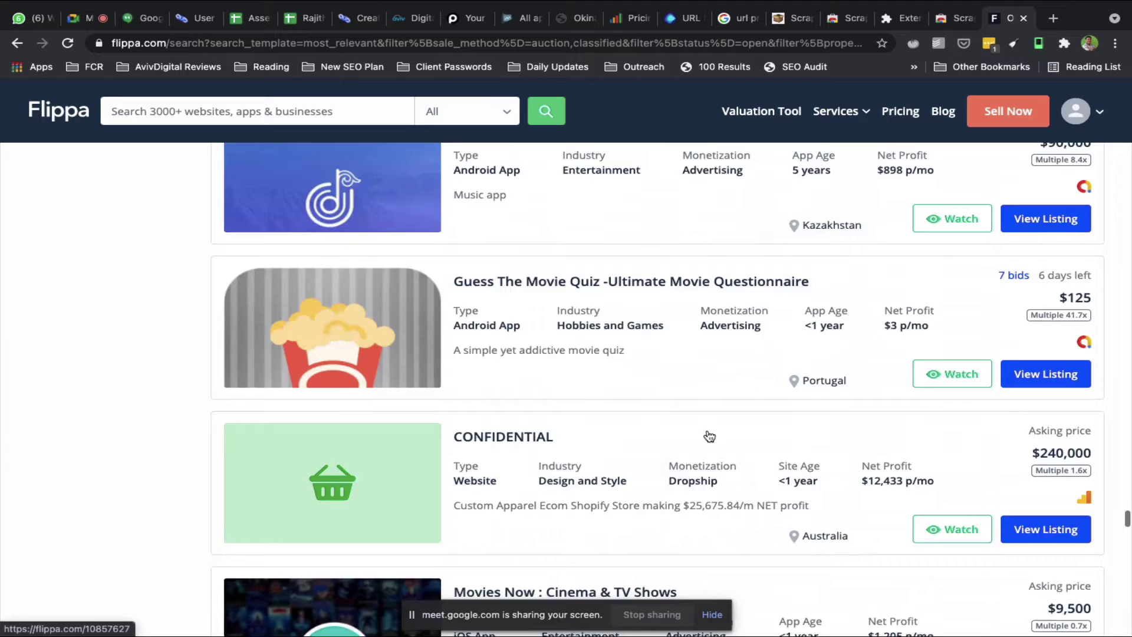
scroll(708, 436, down, 5)
scroll(708, 435, down, 5)
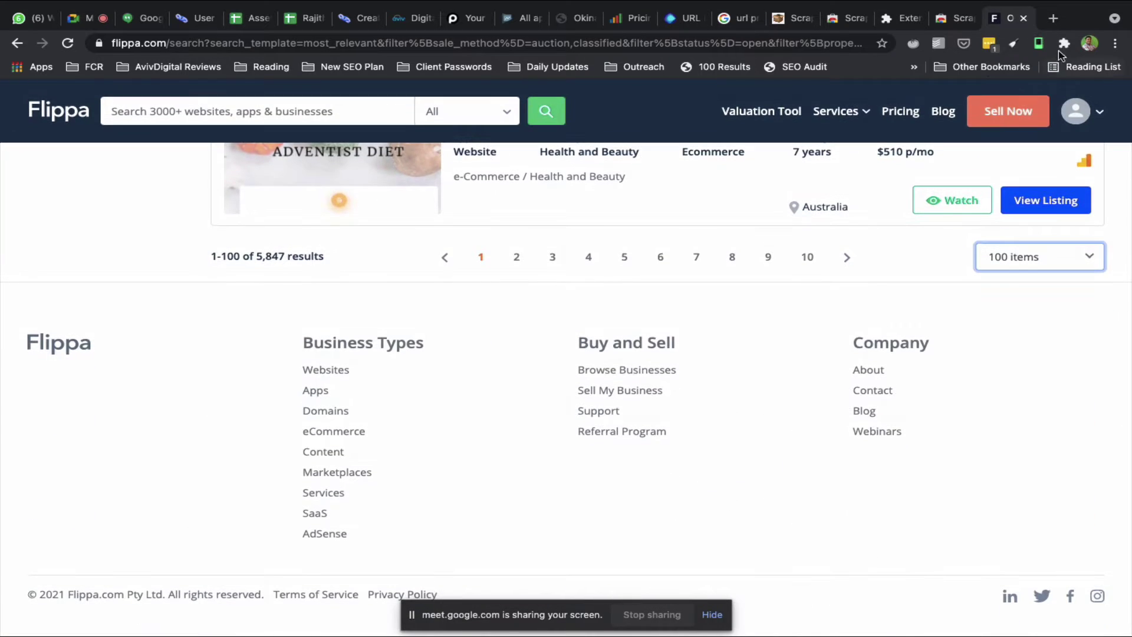
Step: Launch Scrape similar from the listings page's context menu
right_click(1014, 44)
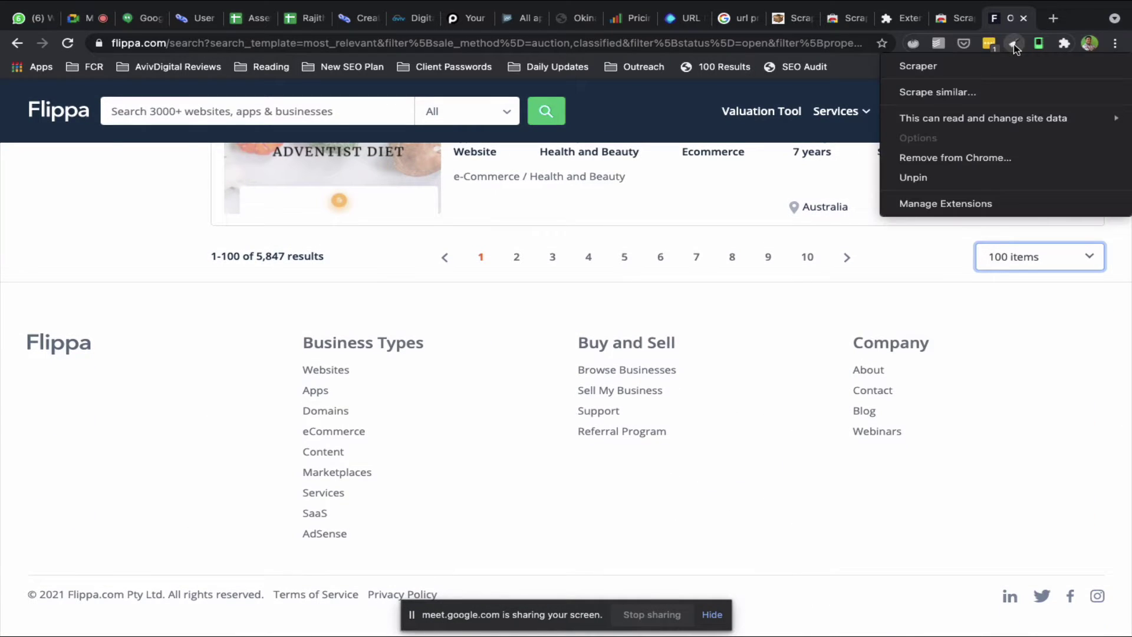
click(155, 415)
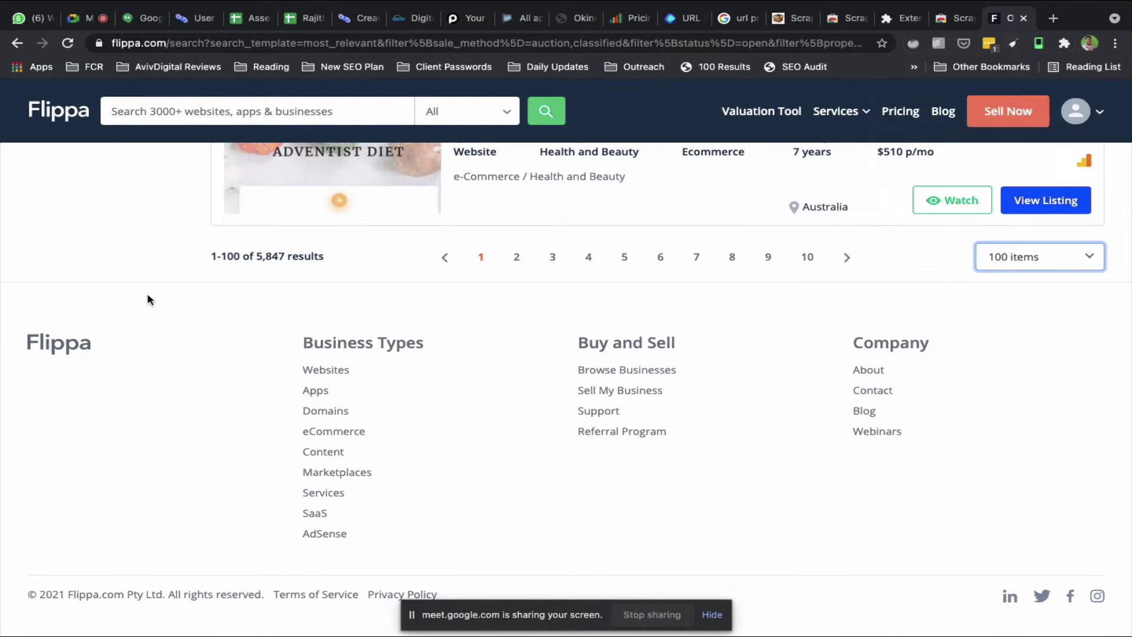
right_click(142, 223)
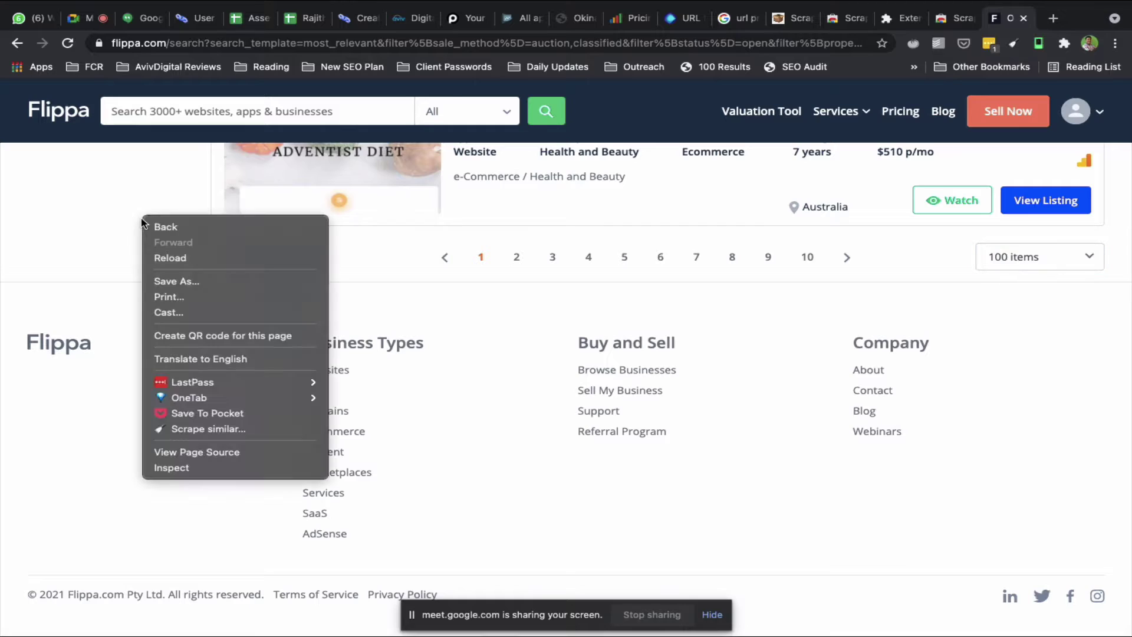
click(212, 429)
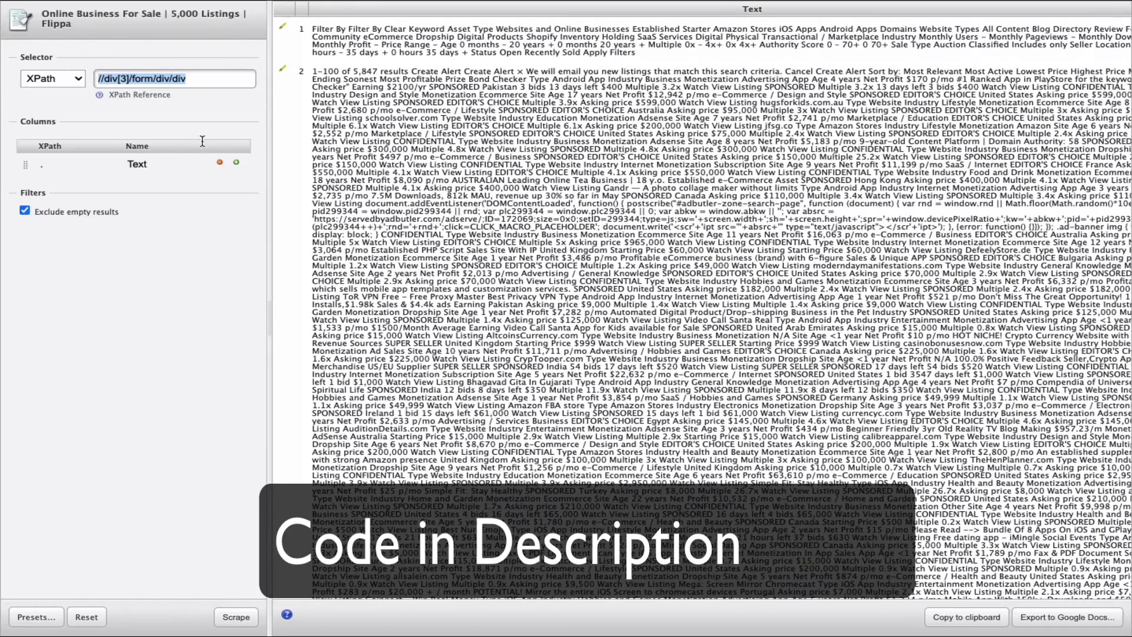
Step: Switch the selector to jQuery and enter '#searchResults .card-title'
click(74, 79)
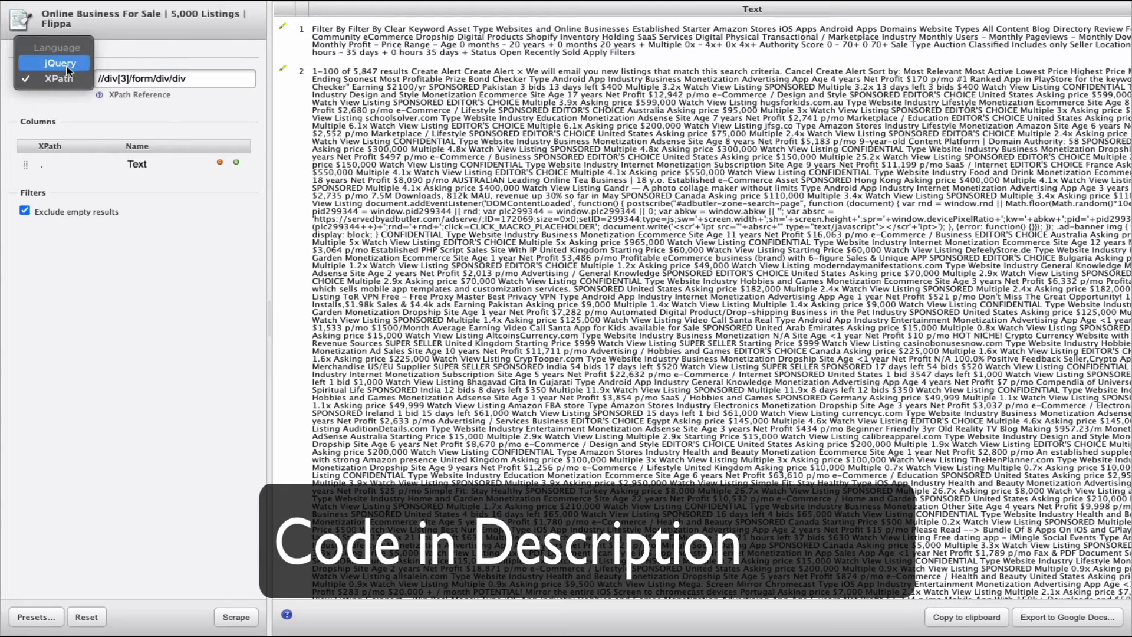
click(68, 64)
triple_click(205, 80)
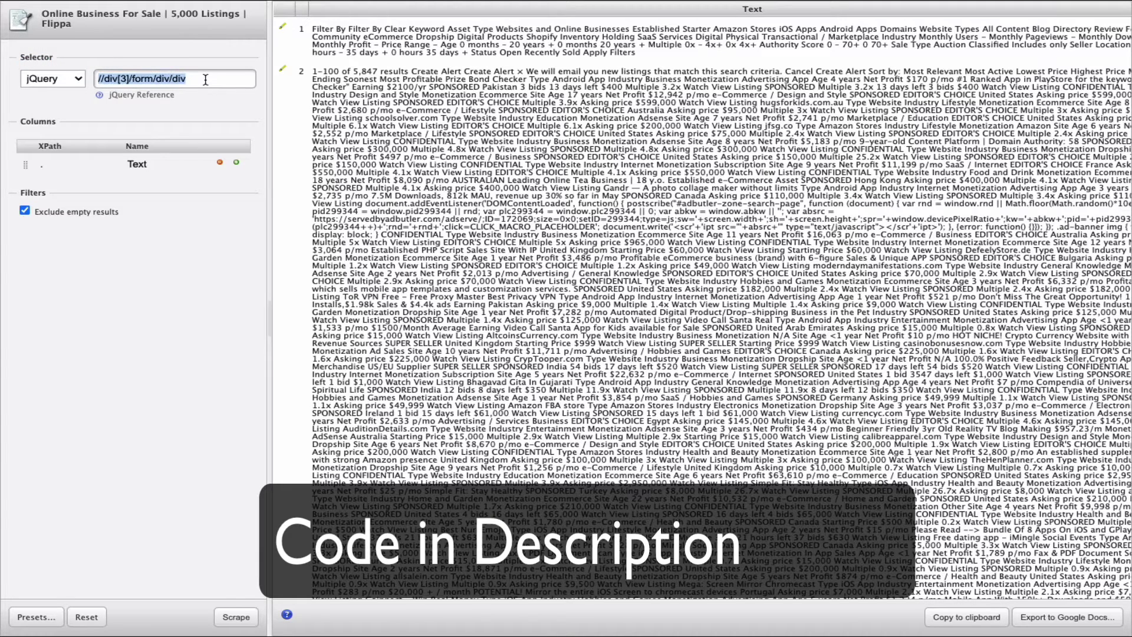
text(#searchResults .card-title)
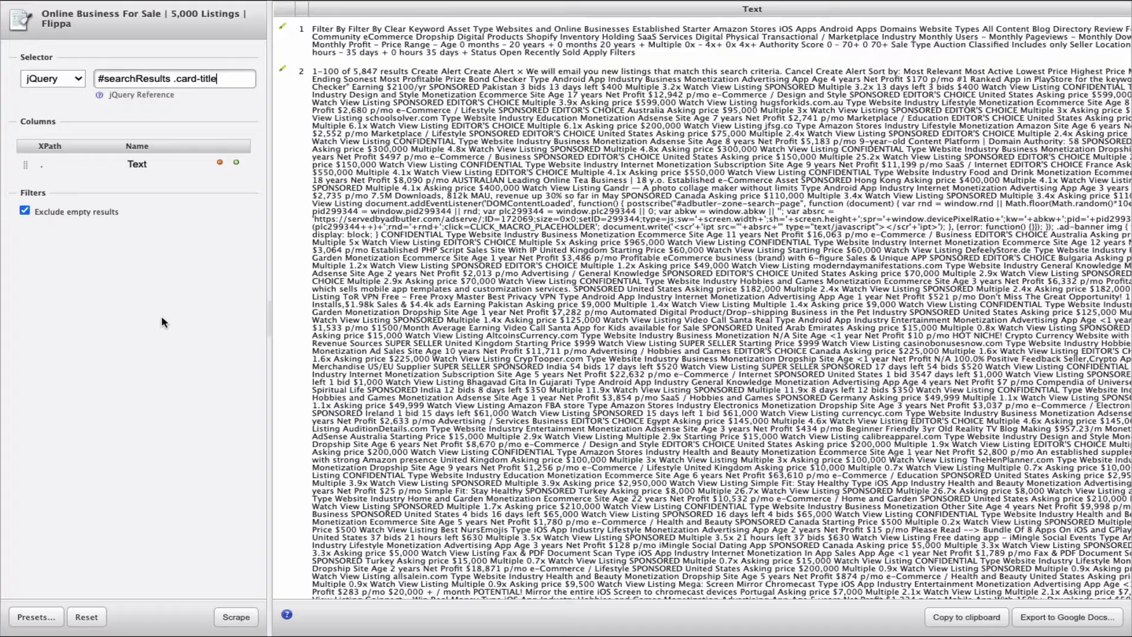
Step: Apply the card-title selector to list every Flippa listing title
key(Return)
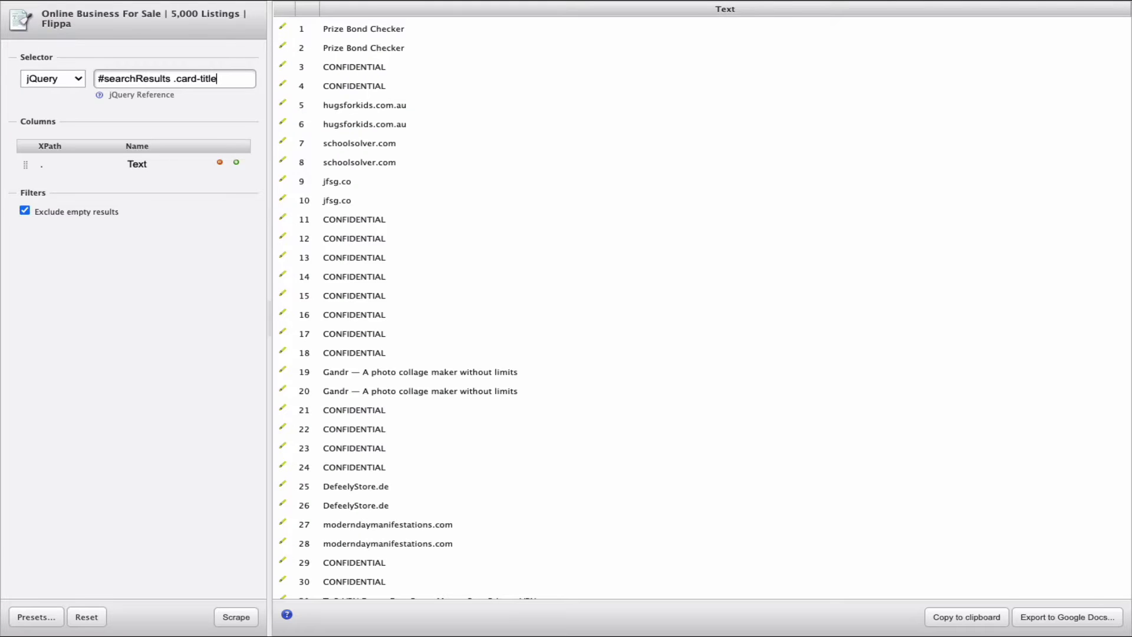
scroll(380, 349, down, 5)
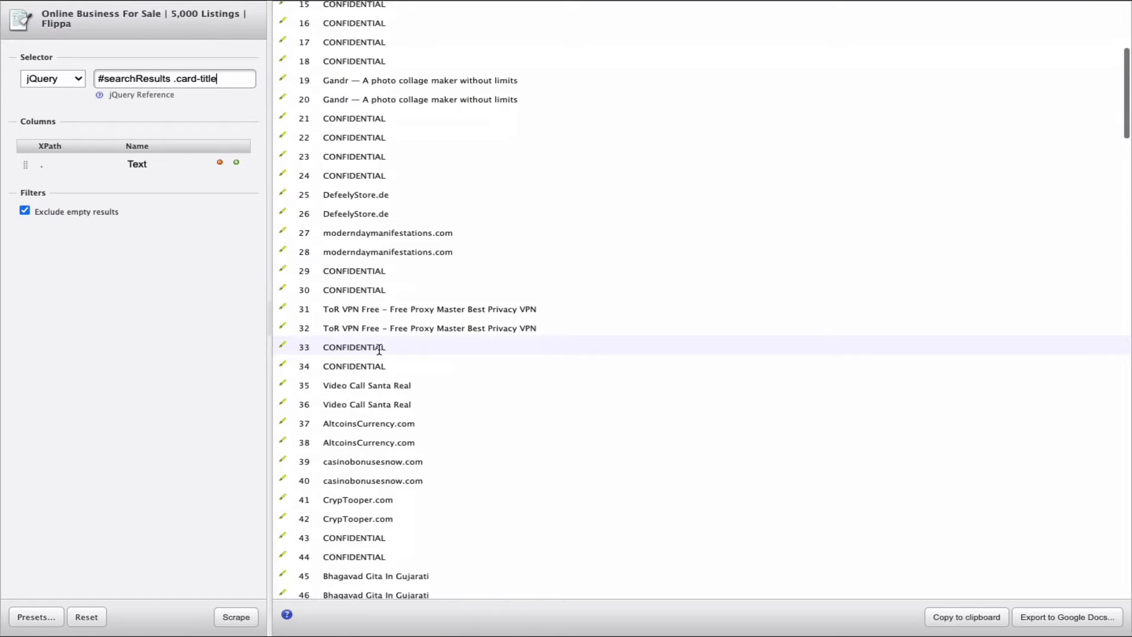
scroll(379, 348, down, 2)
scroll(380, 349, down, 5)
scroll(380, 349, down, 1)
scroll(380, 349, up, 3)
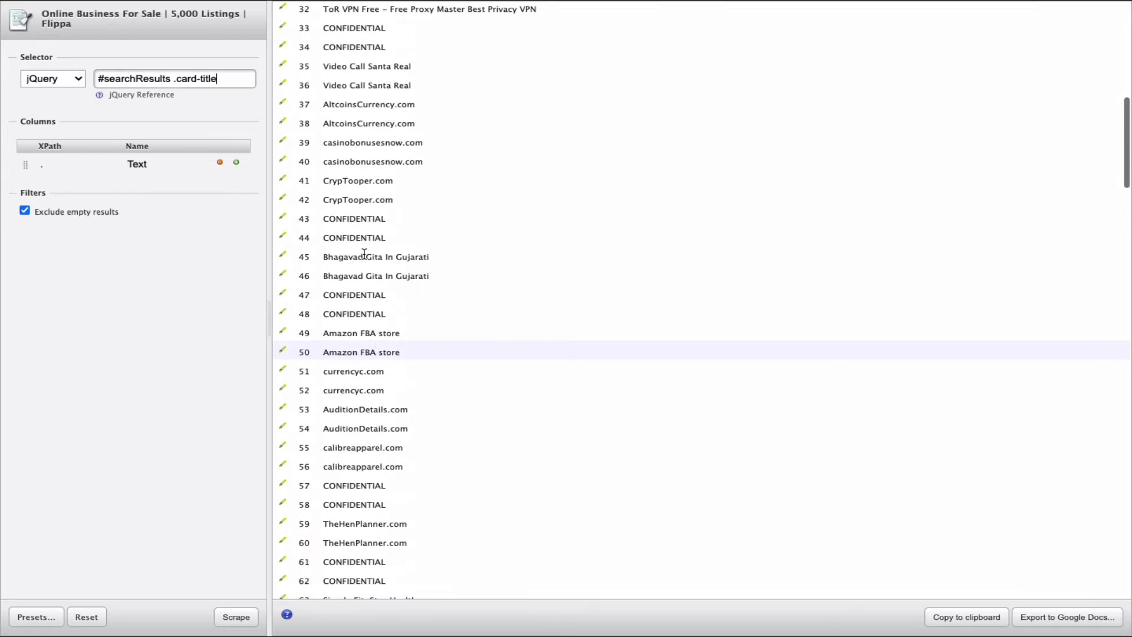
scroll(392, 182, down, 1)
scroll(392, 184, down, 5)
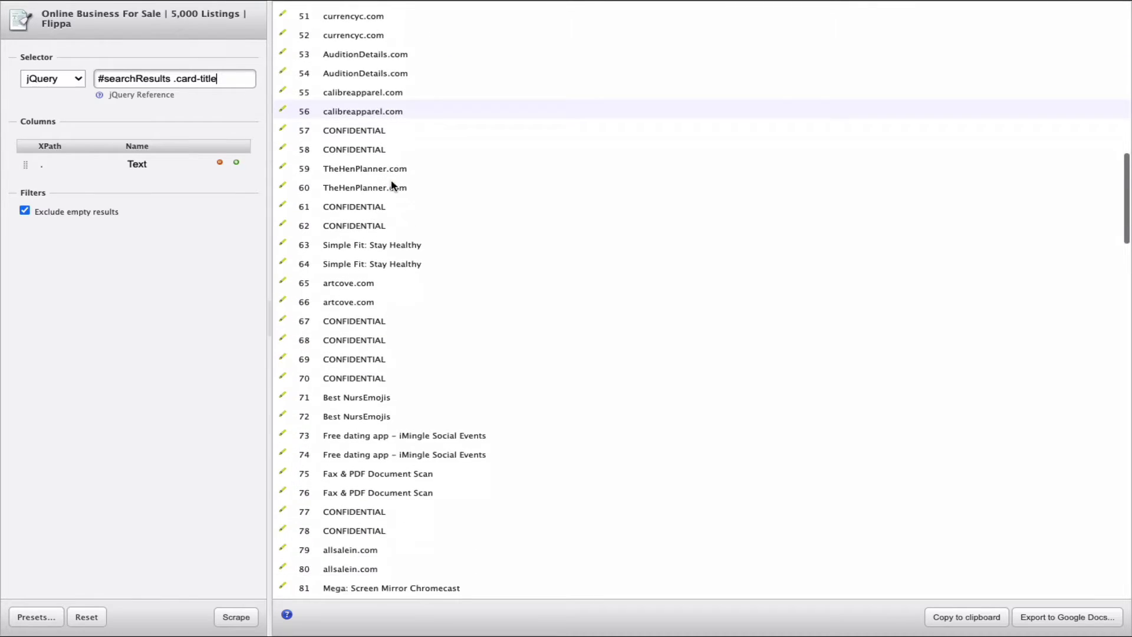
scroll(392, 184, down, 1)
scroll(362, 253, down, 3)
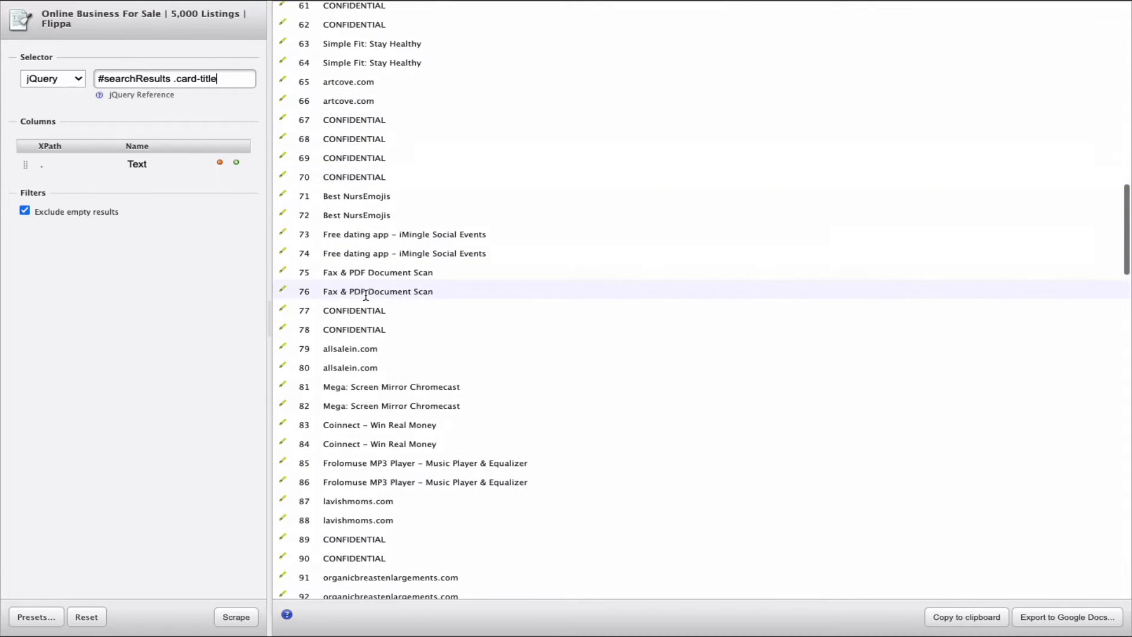
scroll(365, 295, down, 4)
scroll(387, 399, down, 5)
scroll(379, 207, down, 1)
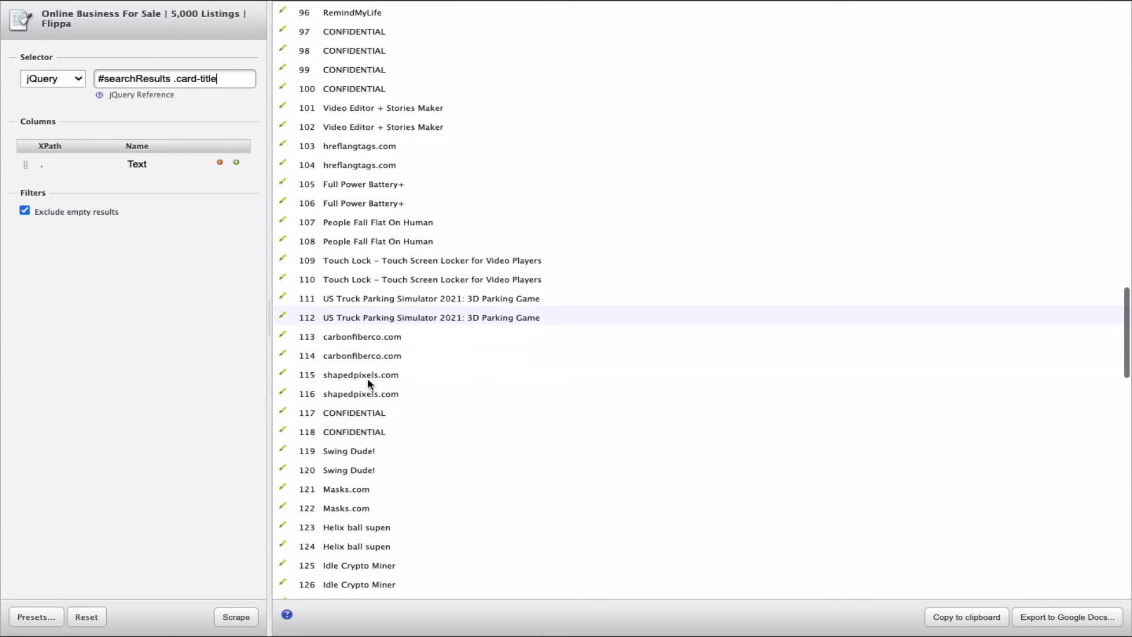
scroll(369, 383, down, 3)
scroll(380, 387, down, 1)
scroll(364, 419, down, 4)
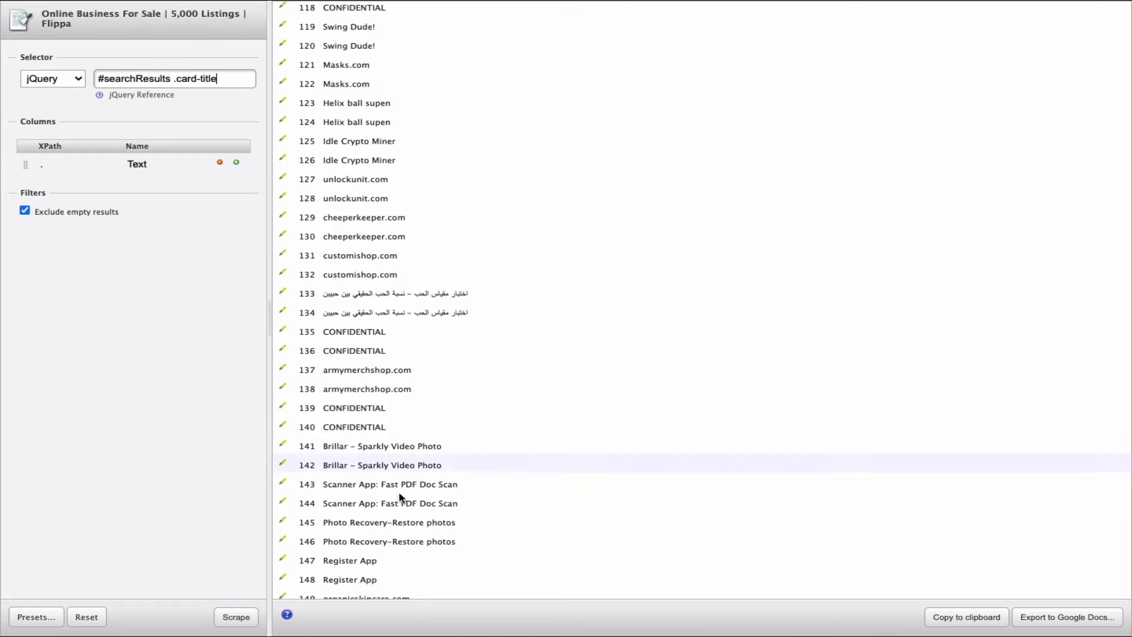
scroll(397, 523, down, 9)
scroll(393, 519, down, 6)
scroll(394, 519, down, 2)
scroll(394, 520, up, 20)
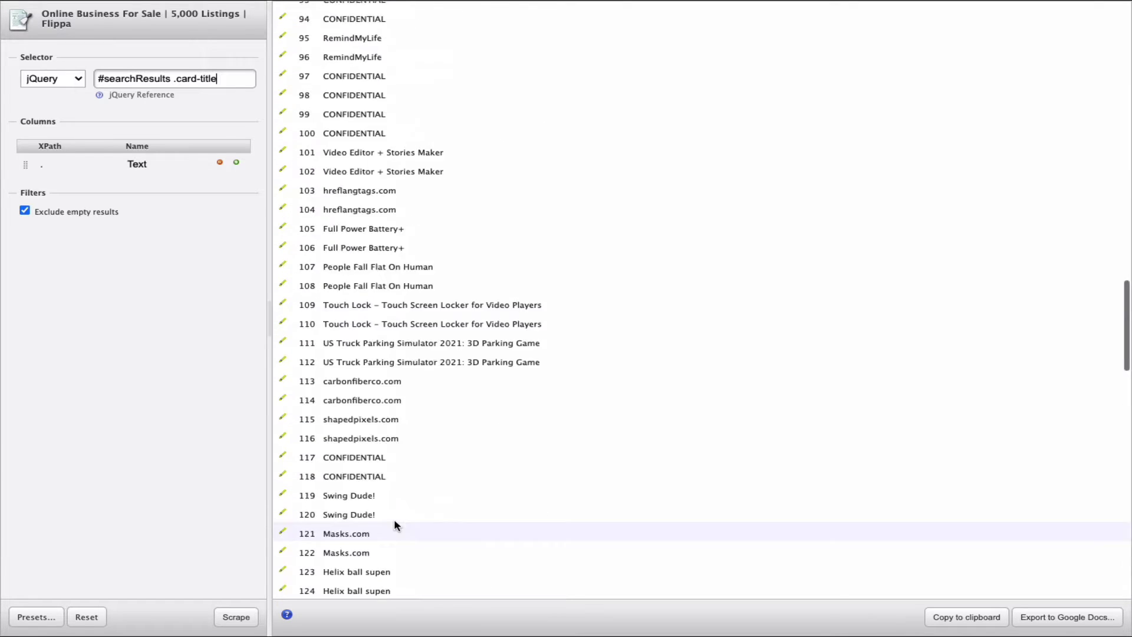
scroll(394, 519, up, 20)
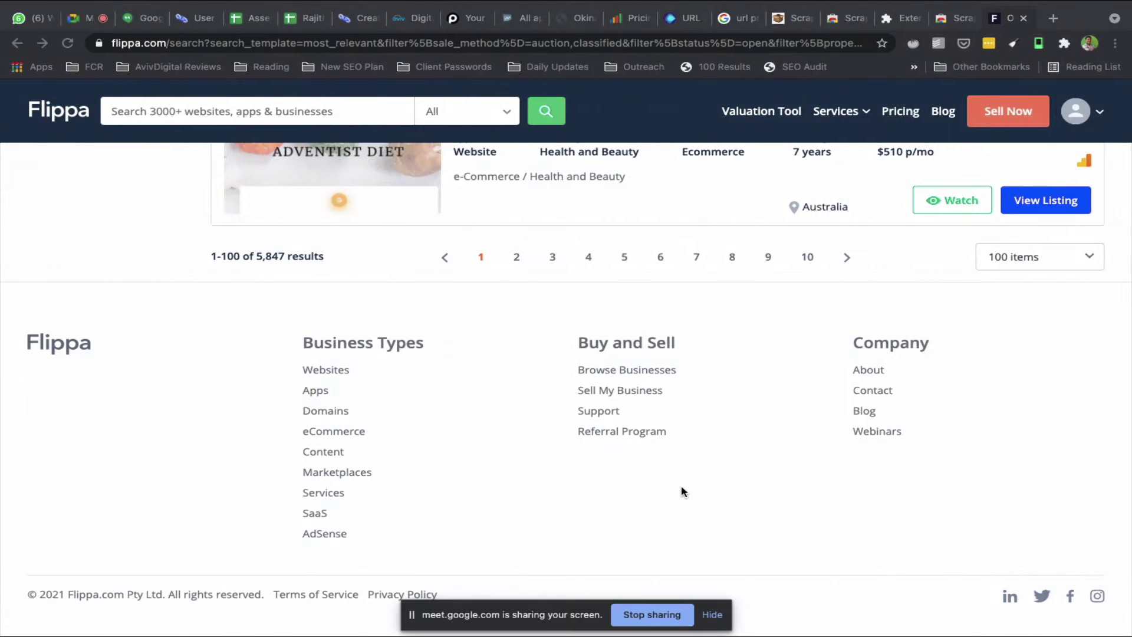
scroll(681, 491, up, 10)
scroll(681, 492, up, 2)
scroll(681, 491, up, 10)
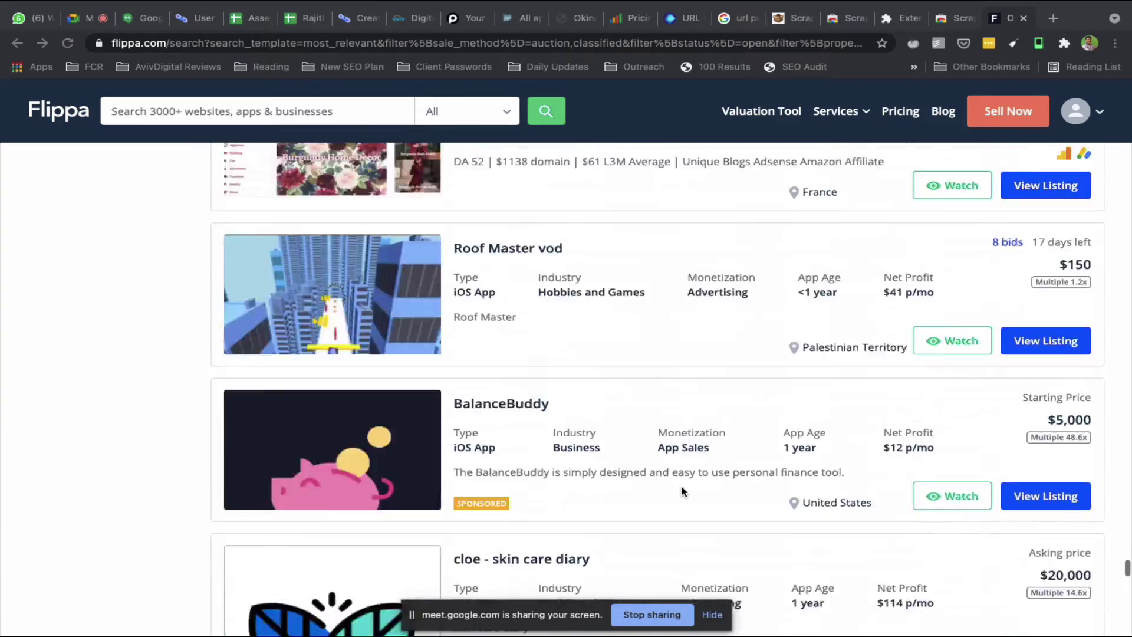
scroll(681, 492, up, 10)
scroll(681, 492, up, 10)
scroll(681, 491, up, 10)
scroll(681, 491, up, 3)
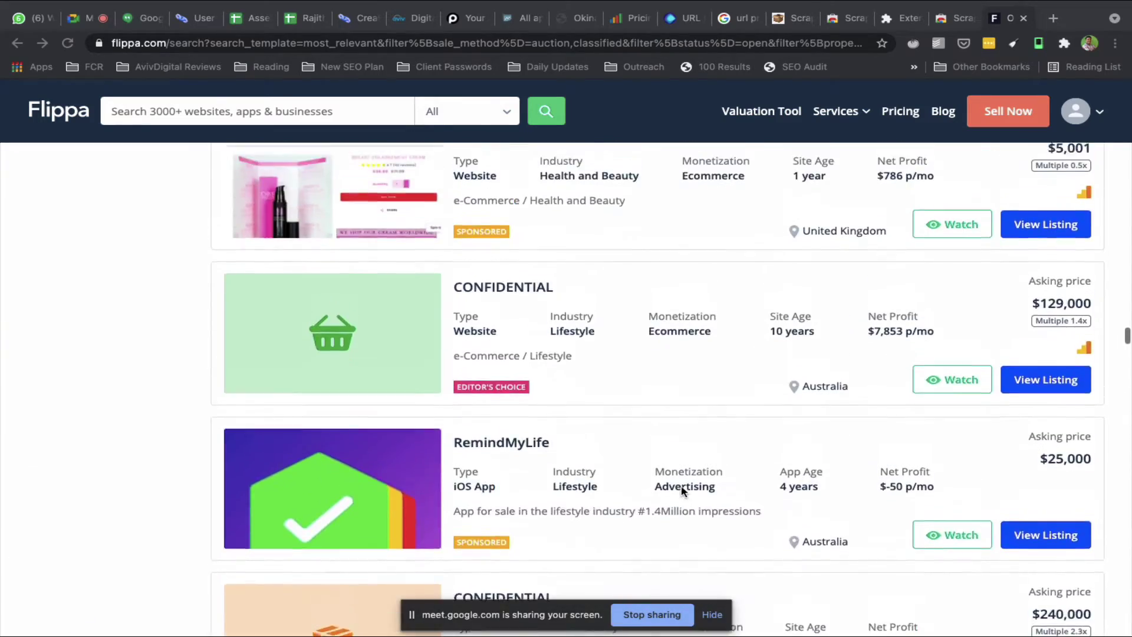
scroll(681, 491, up, 10)
scroll(682, 491, up, 10)
scroll(681, 491, up, 10)
scroll(682, 492, up, 10)
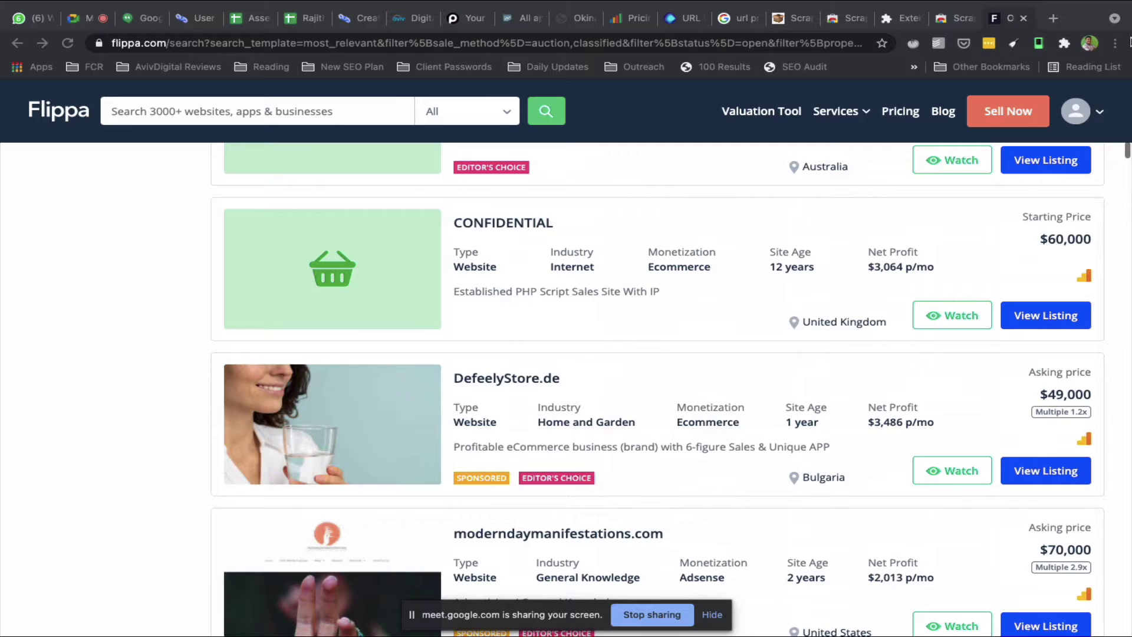
Step: Leave the Flippa results for a fresh Google start tab
click(1054, 19)
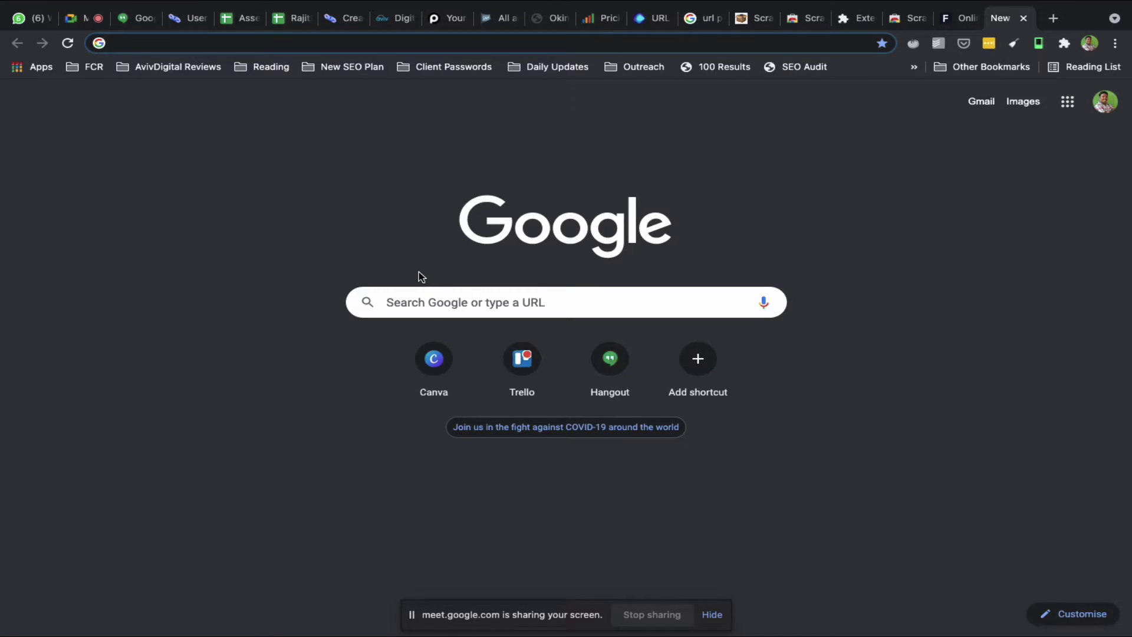
text(inurl:writeforus)
Step: Search Google for inurl:writeforus and bring up the results page's context menu
key(Return)
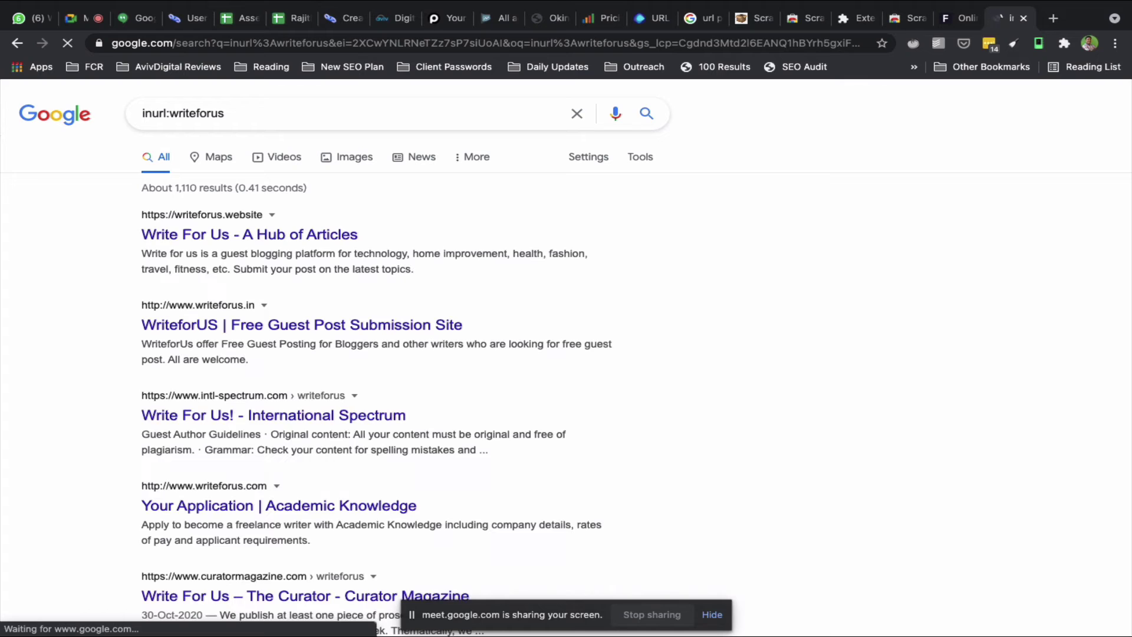
scroll(232, 510, down, 3)
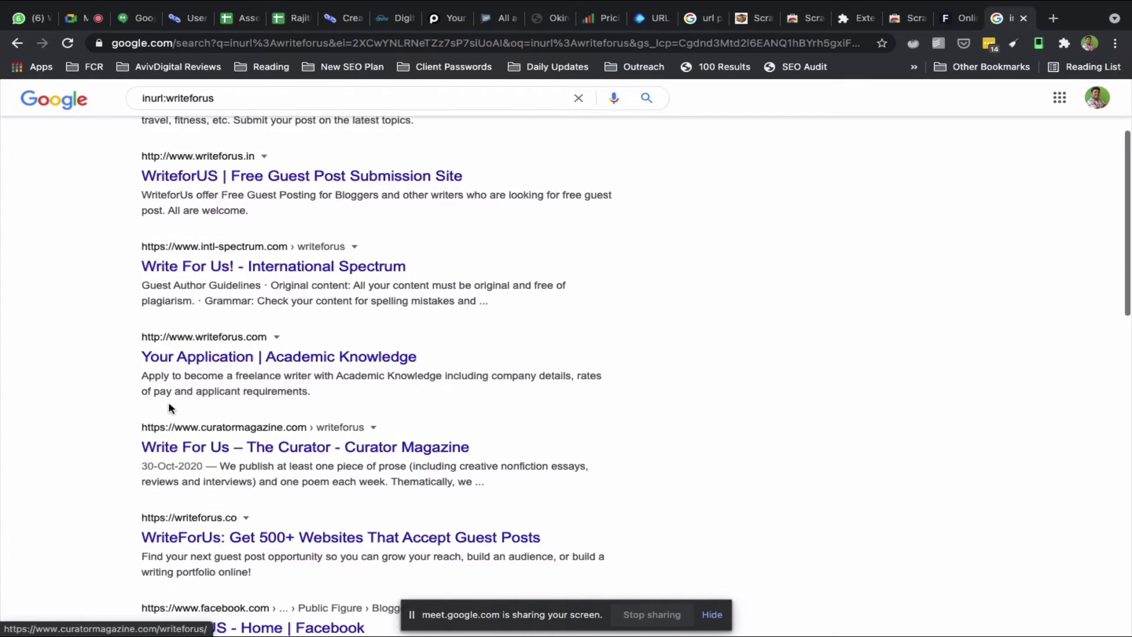
scroll(170, 408, down, 3)
scroll(170, 408, down, 4)
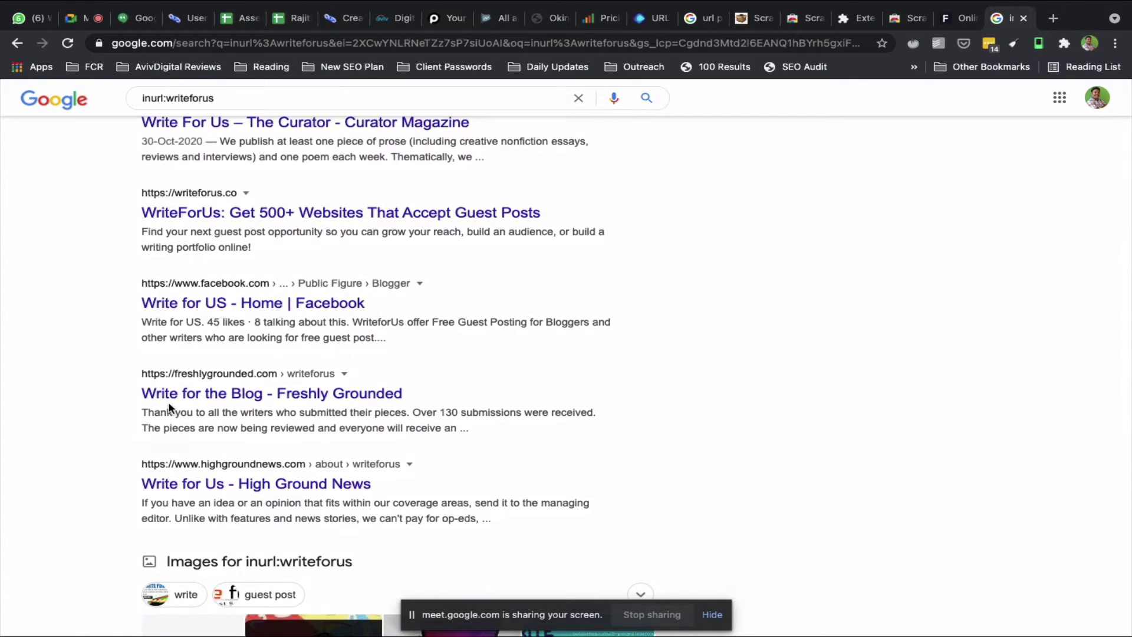
scroll(170, 408, down, 4)
scroll(169, 404, down, 2)
scroll(169, 404, up, 10)
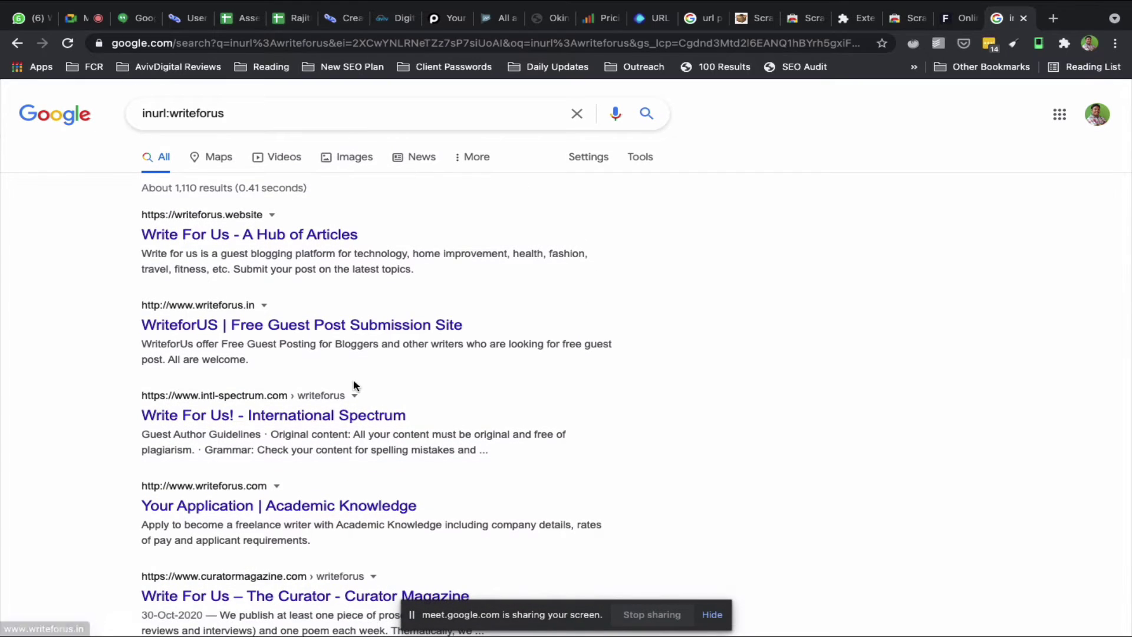
right_click(814, 280)
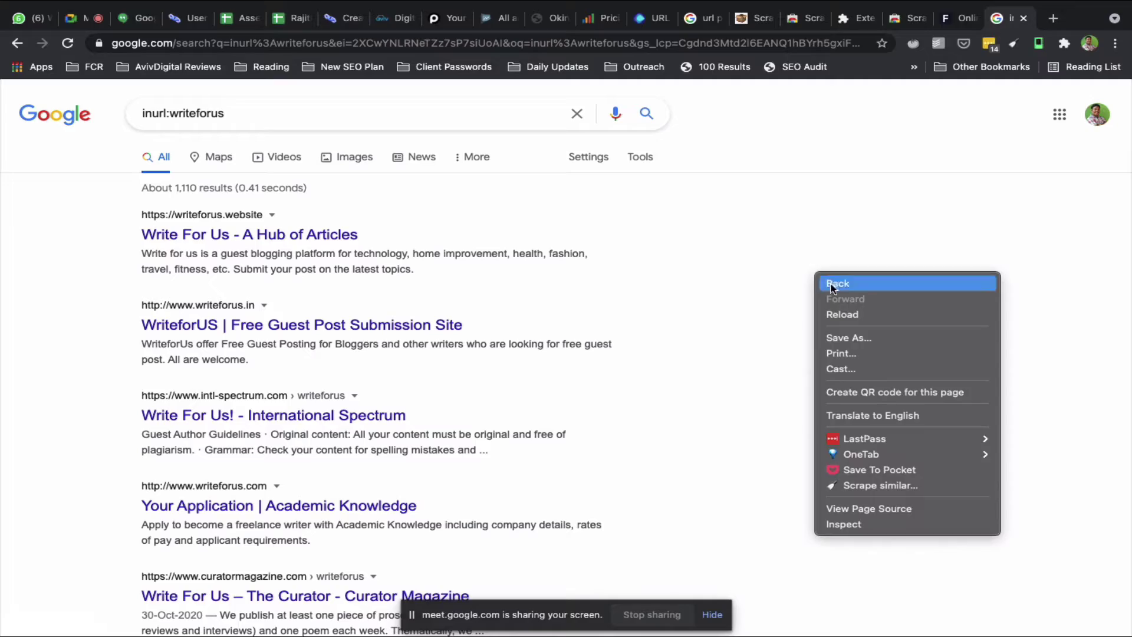
click(856, 486)
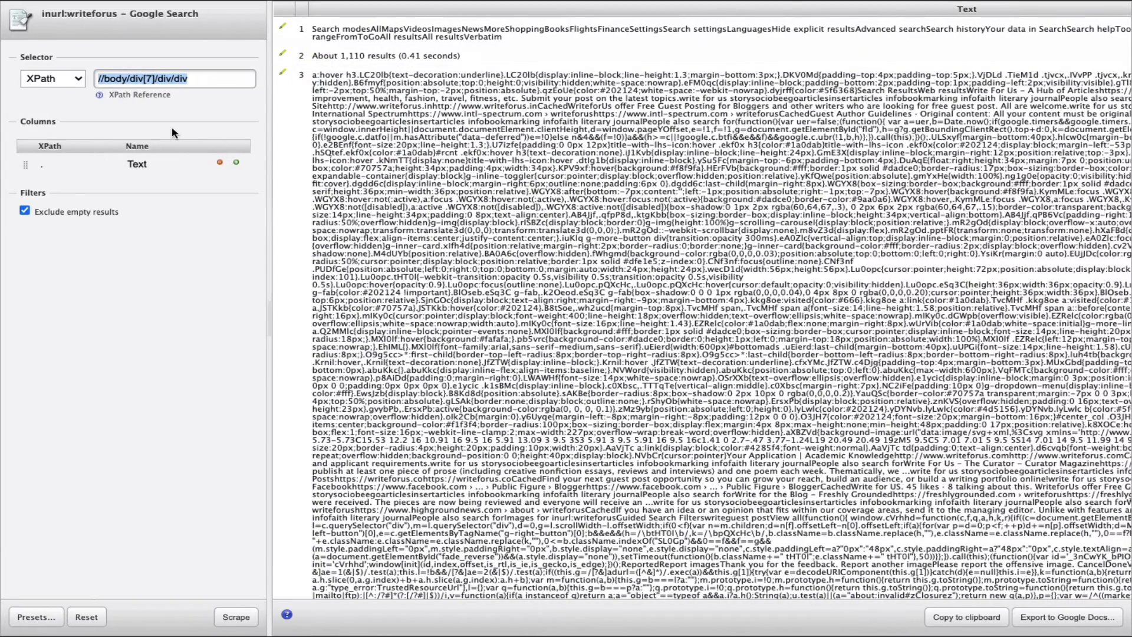
text(//*[@class="yuRUbf"]/a/@href)
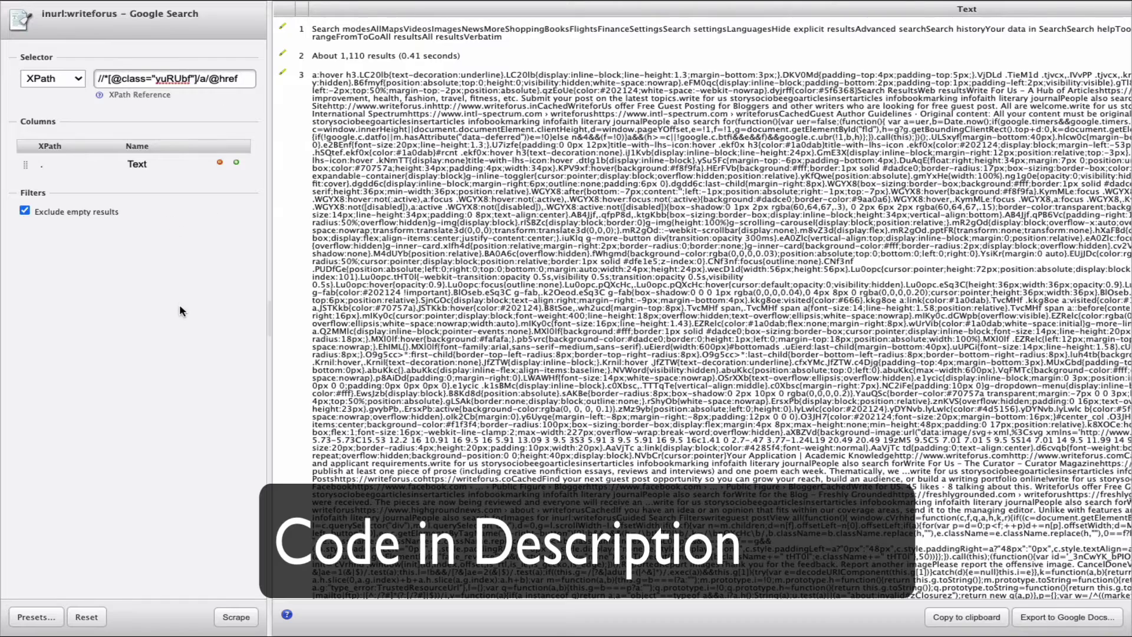
key(Return)
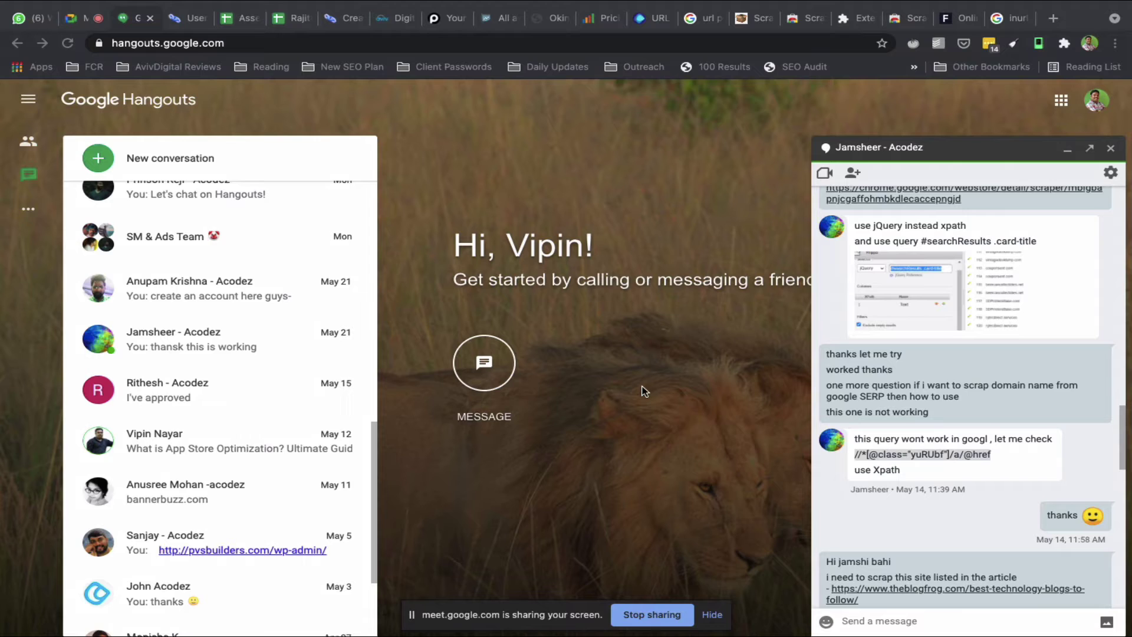
click(1014, 20)
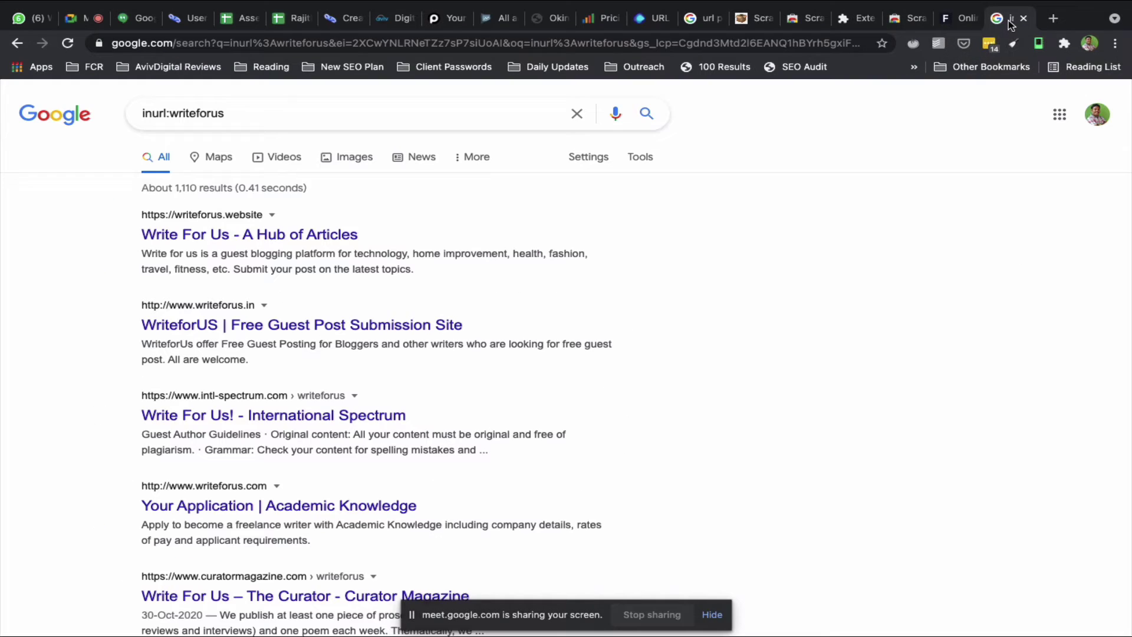
Step: Edit the 100 Results bookmark and select its whole JavaScript address
right_click(724, 70)
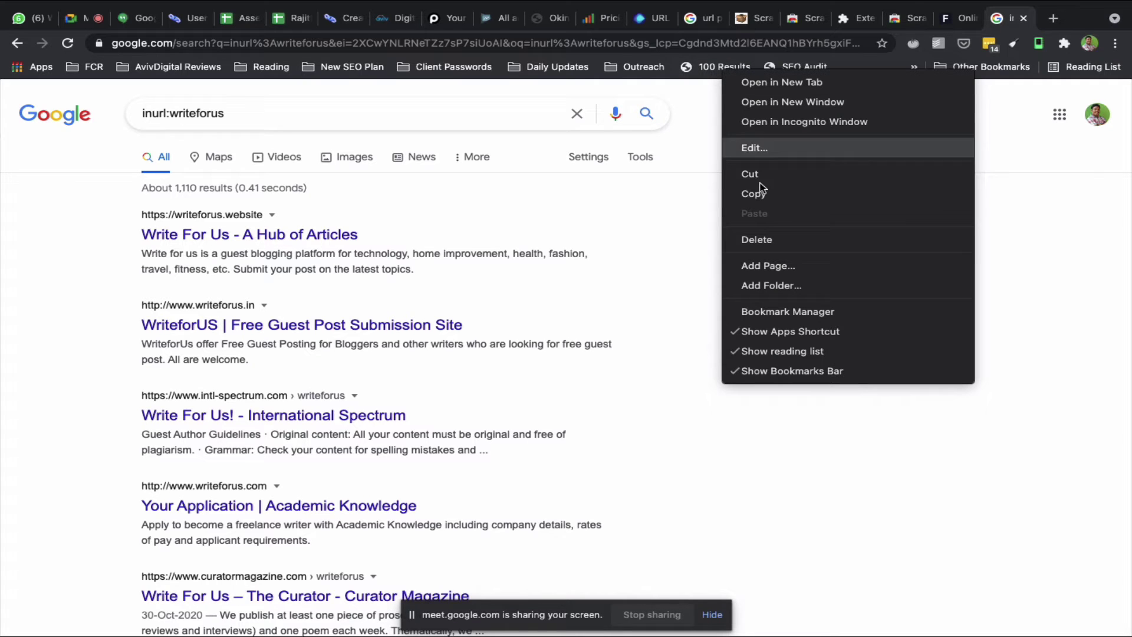
click(754, 149)
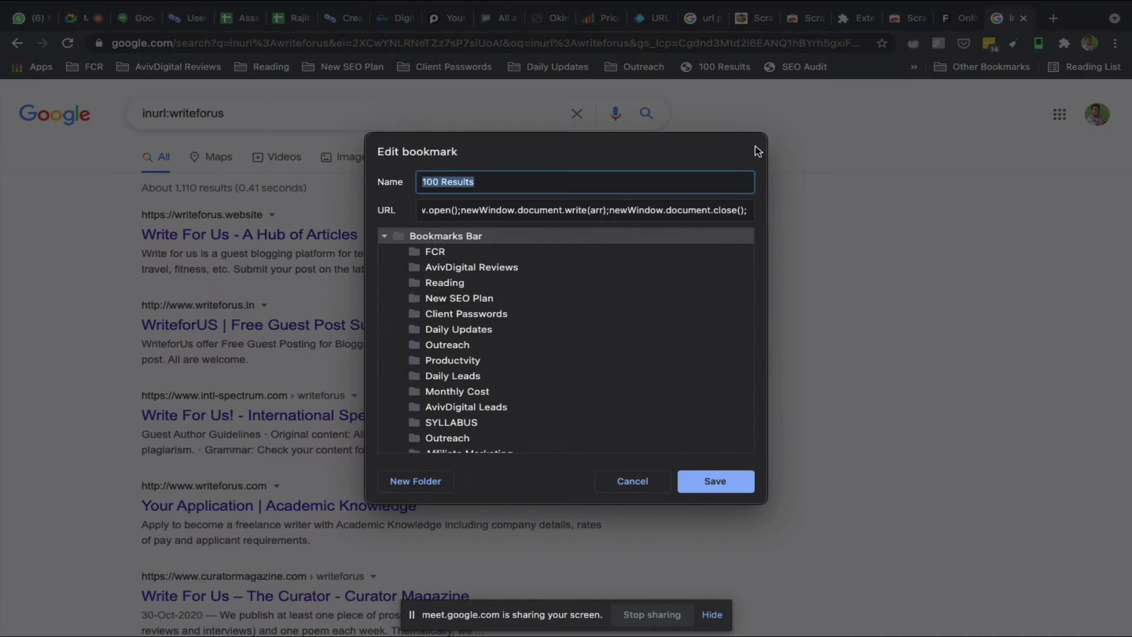
click(492, 217)
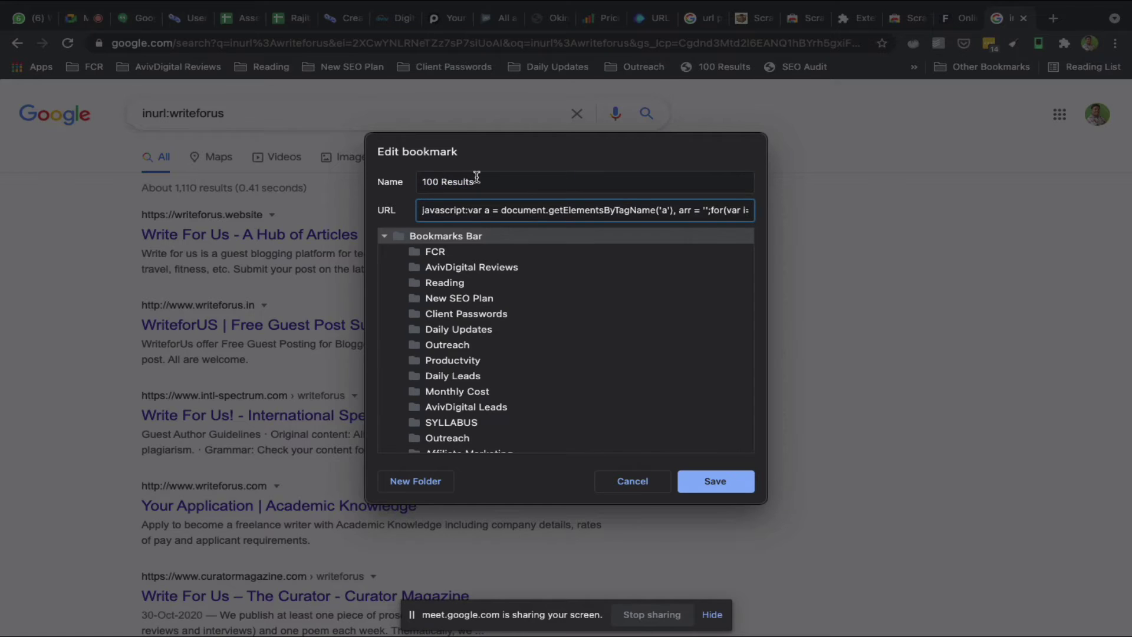
triple_click(493, 214)
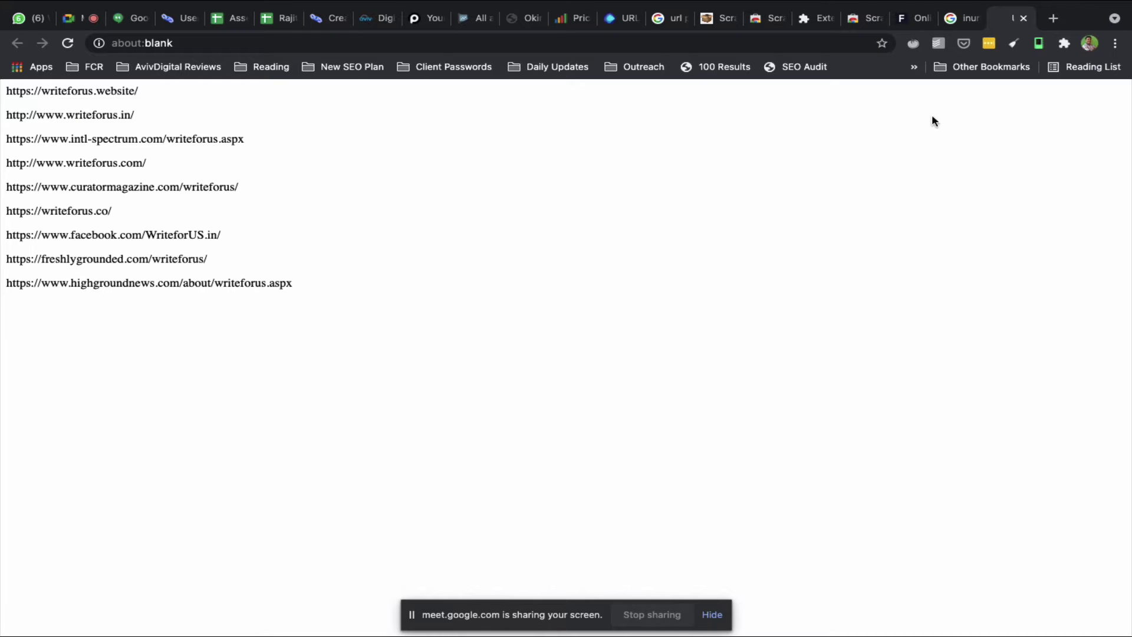
Step: Scrape the linked site URLs from the Blog Frog technology page with the listing-link XPath
click(1051, 19)
click(158, 17)
right_click(173, 147)
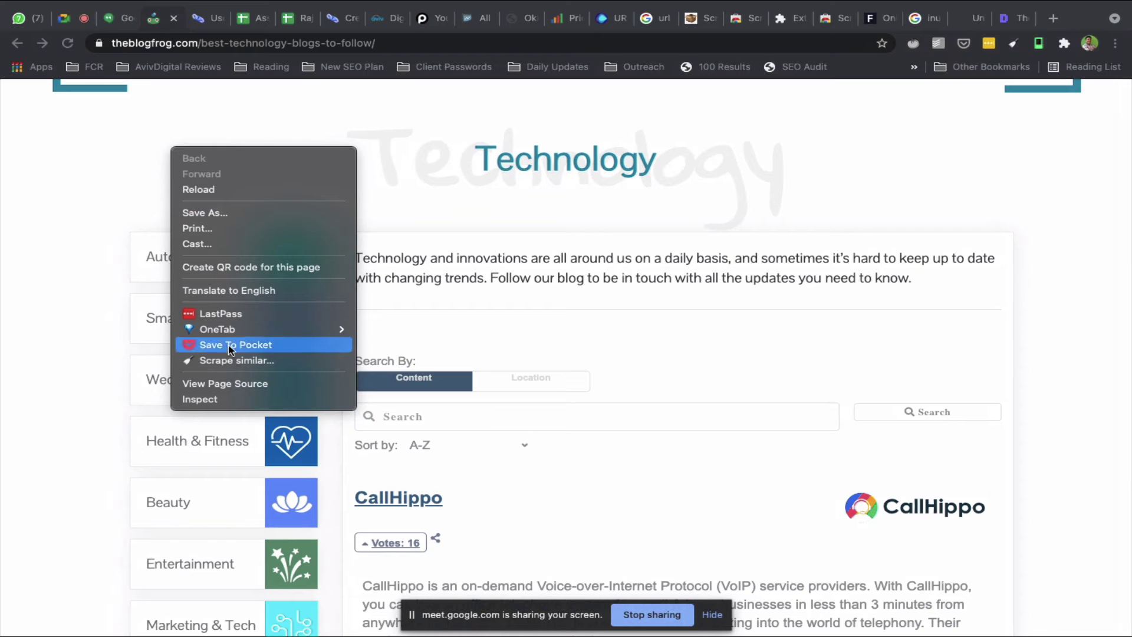
click(221, 366)
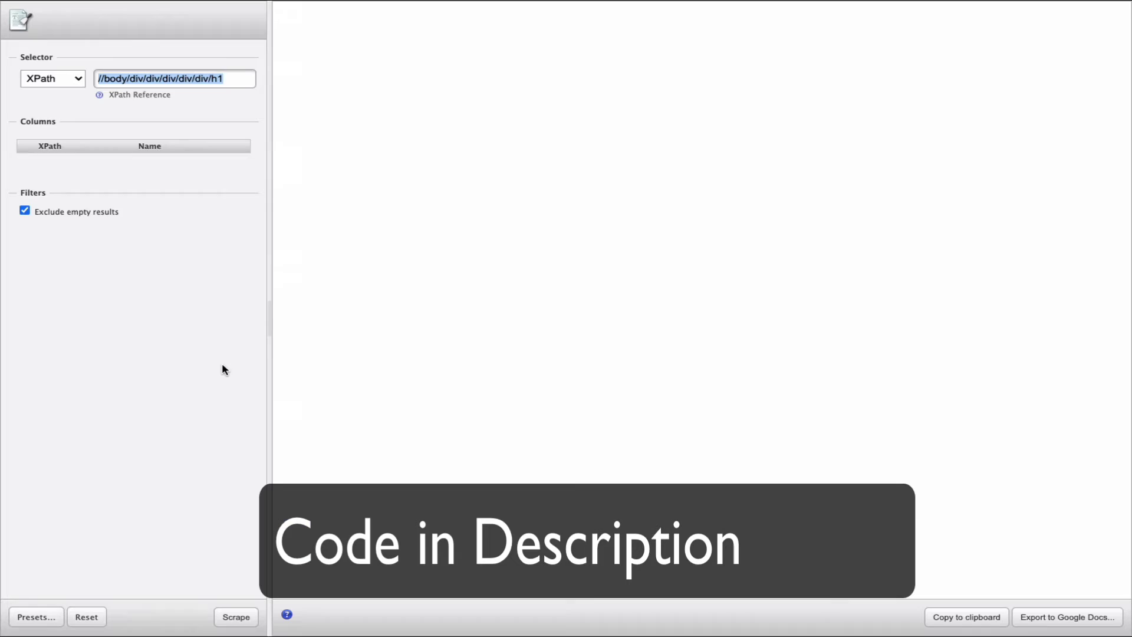
key(ctrl+v)
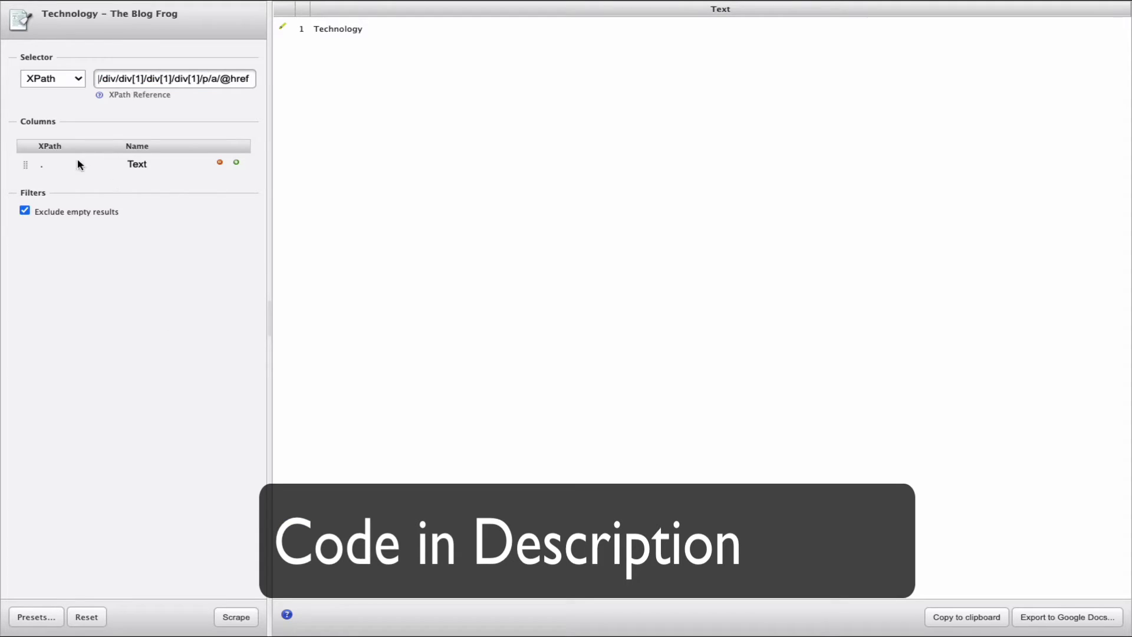
key(Return)
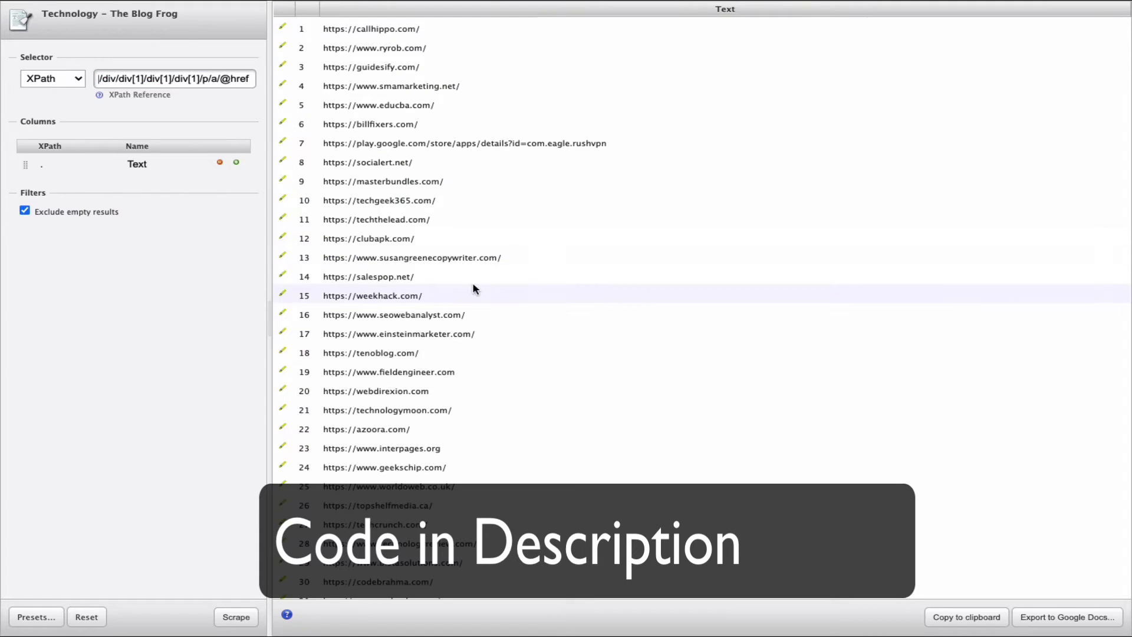
scroll(473, 288, down, 10)
scroll(474, 288, down, 15)
scroll(474, 289, down, 3)
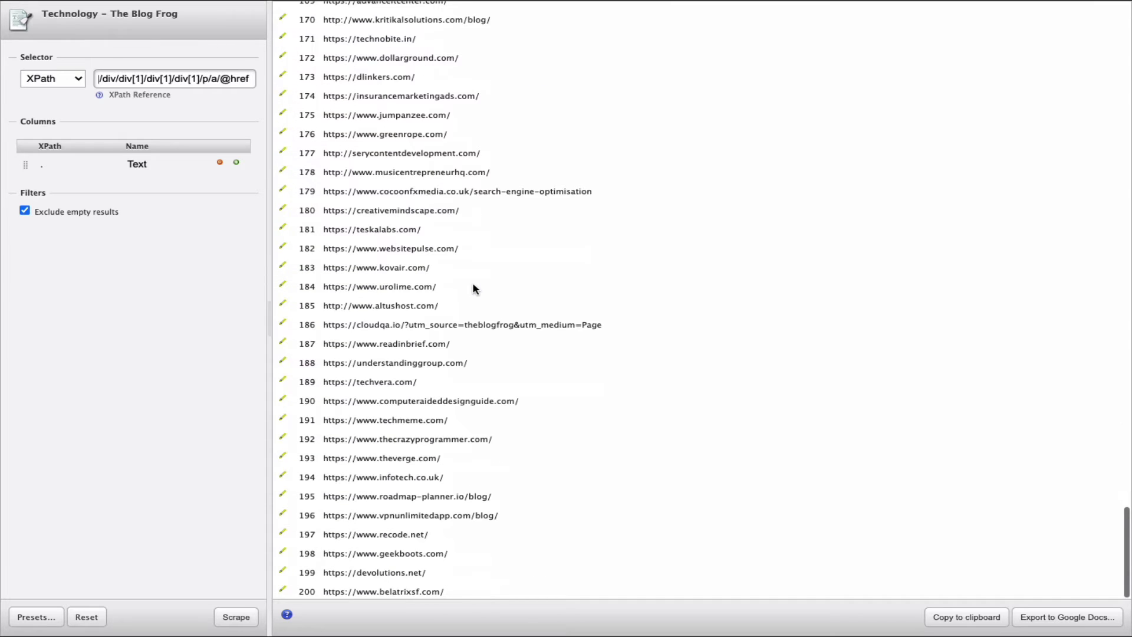
scroll(473, 288, up, 6)
scroll(473, 288, up, 20)
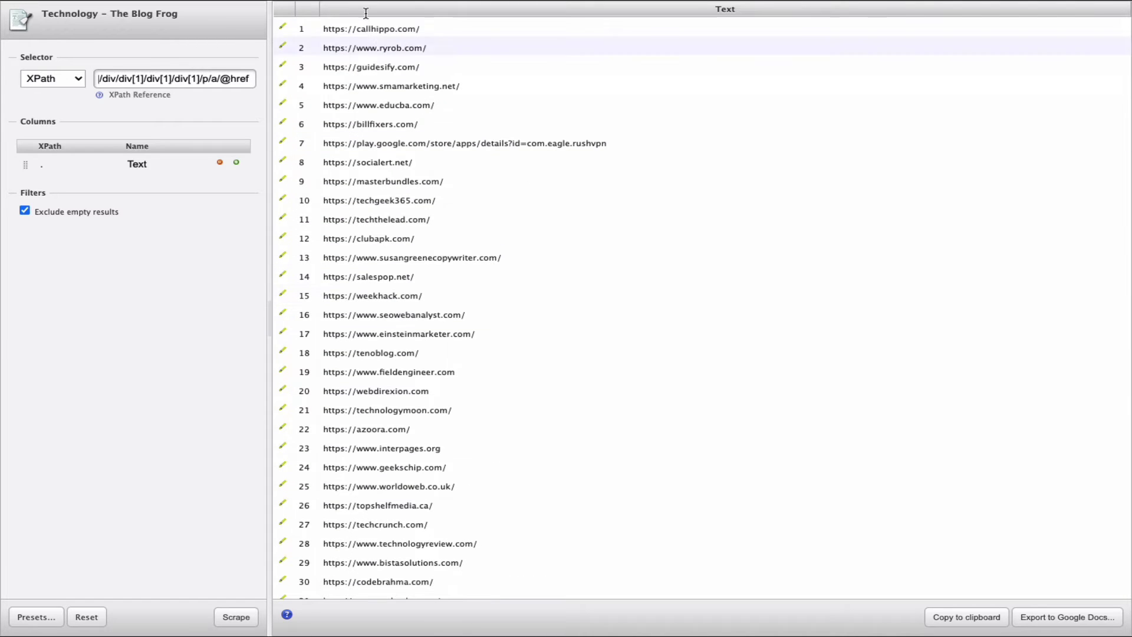
mouse_move(43, 4)
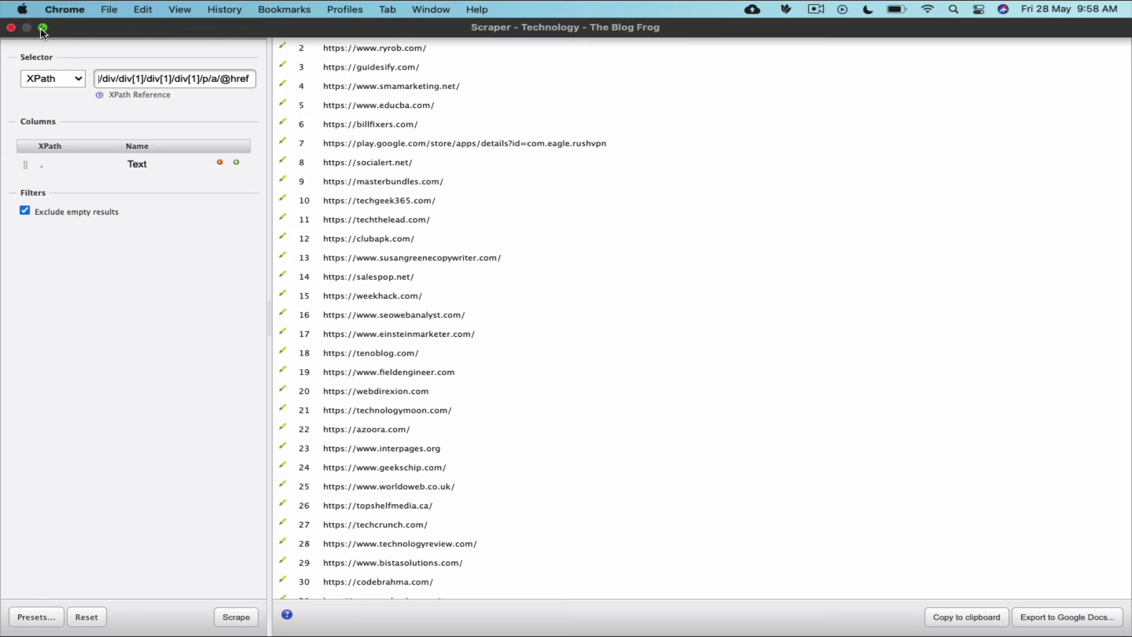
Step: Minimise the Scraper window and run the 100 Results bookmarklet on the blog page
click(41, 29)
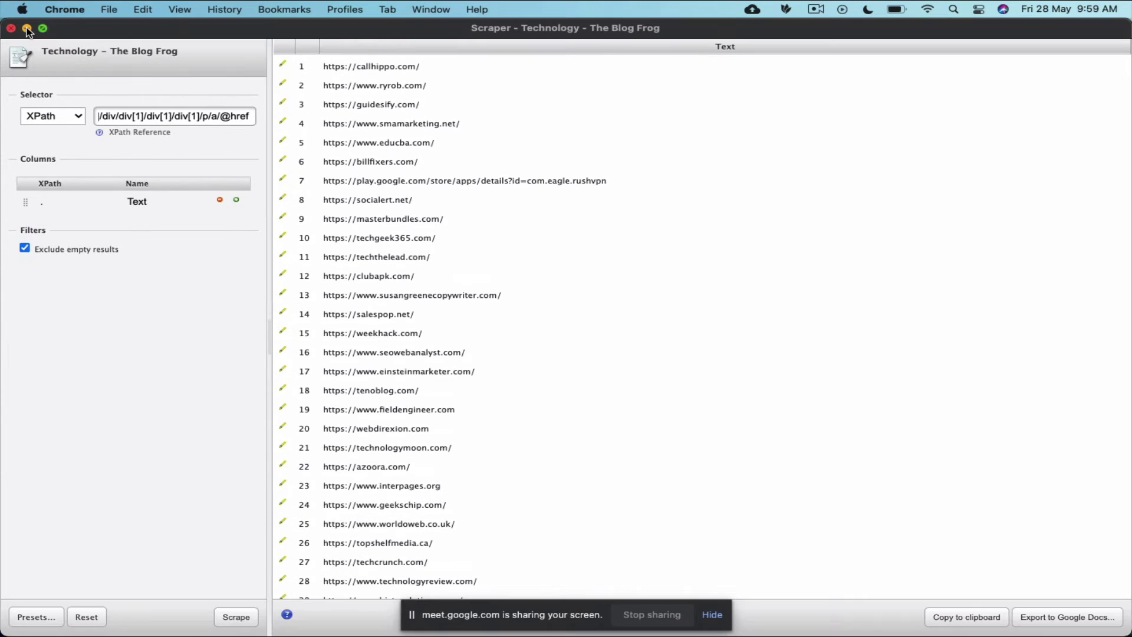
click(27, 29)
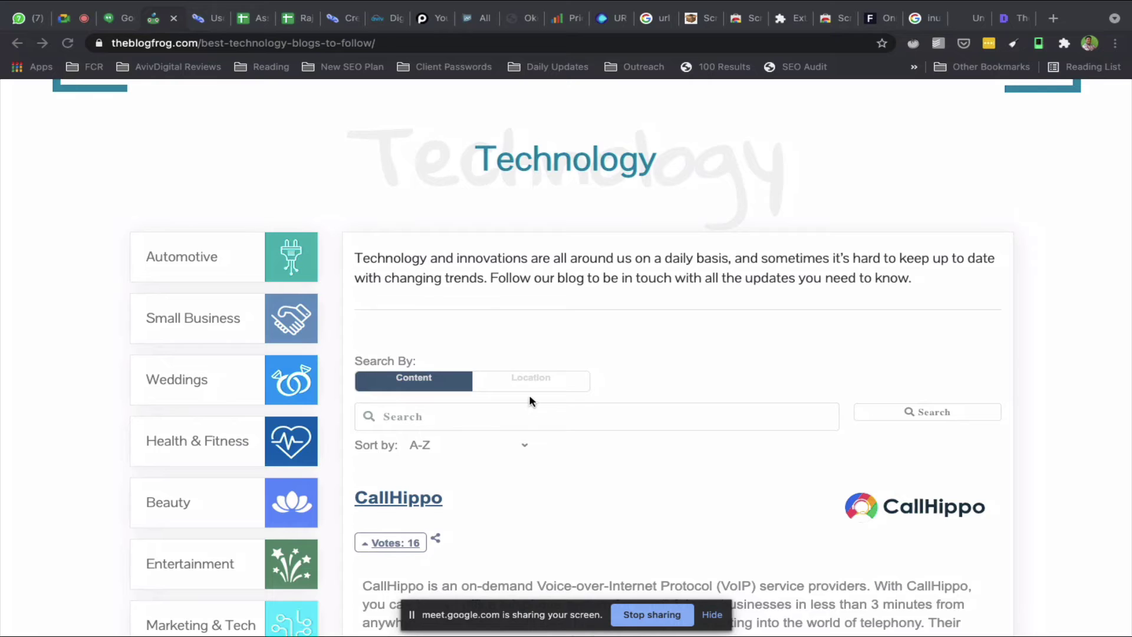
scroll(530, 398, down, 3)
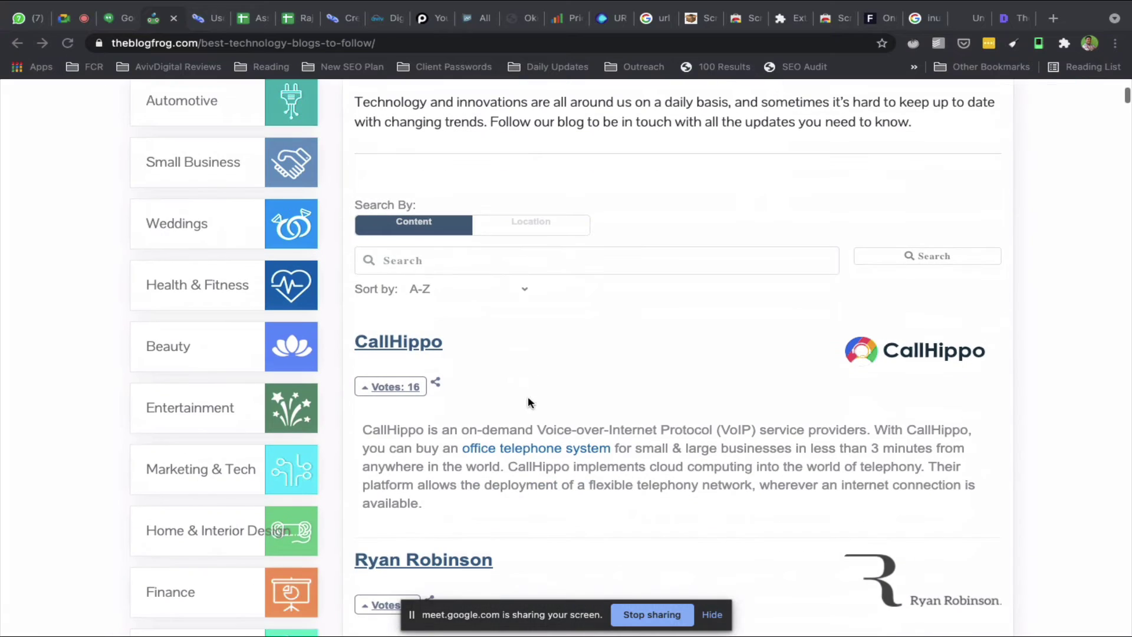
scroll(530, 382, down, 4)
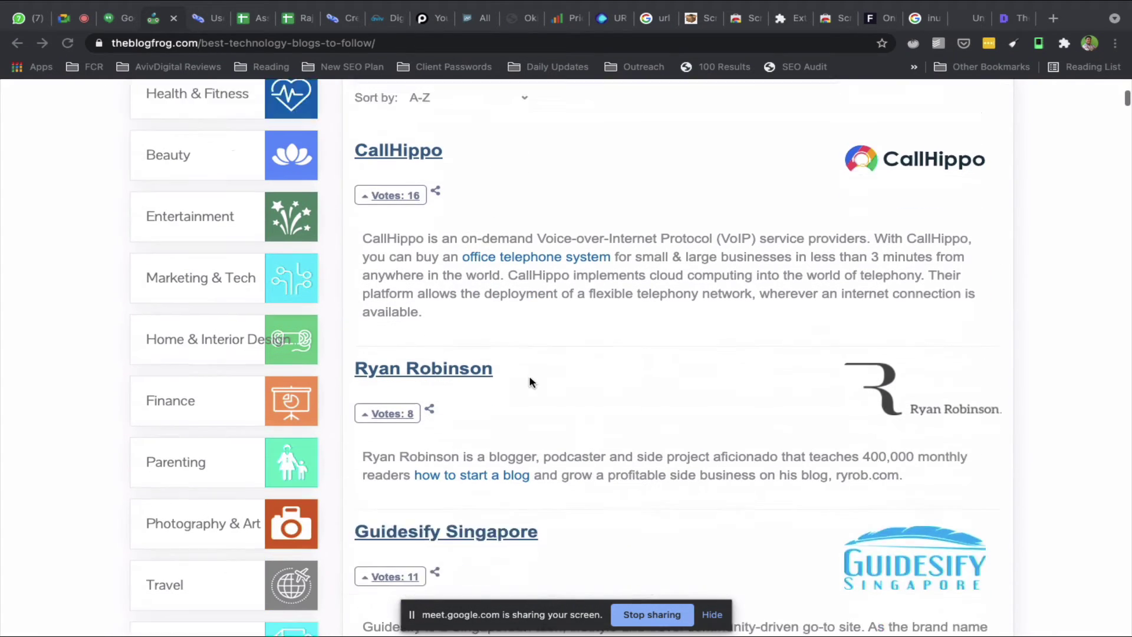
scroll(430, 304, down, 1)
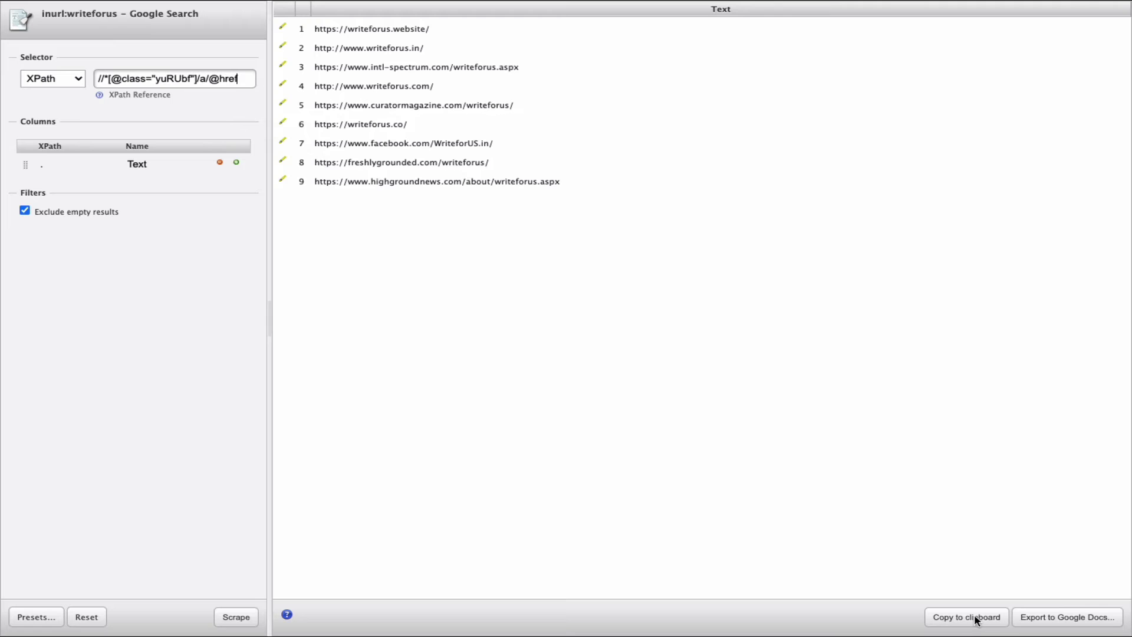
key(ctrl+Left)
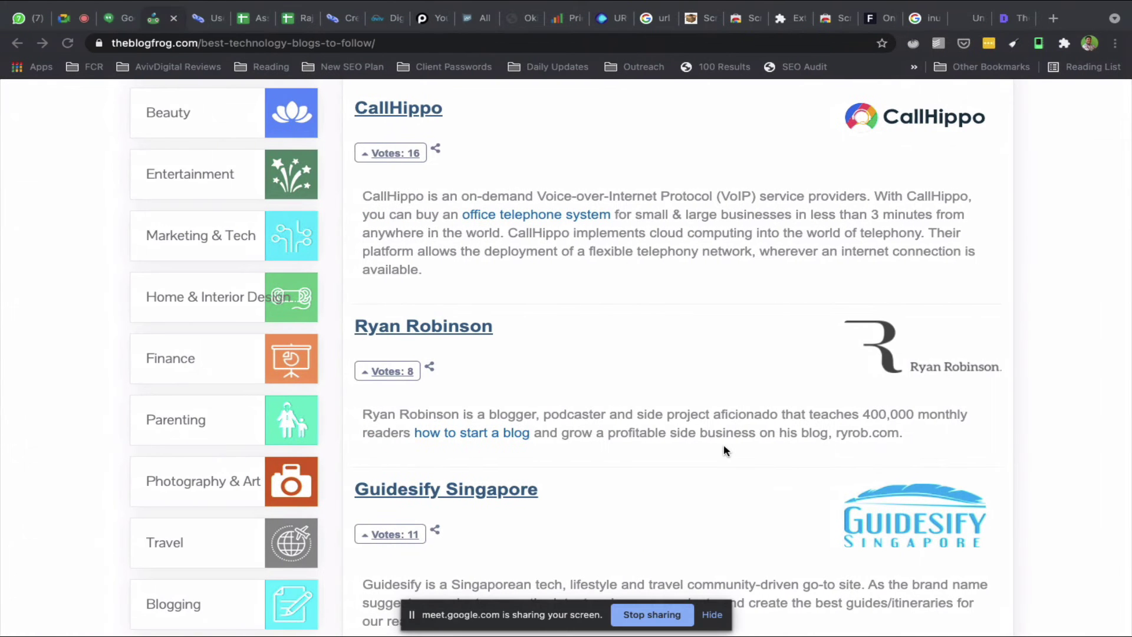
click(720, 68)
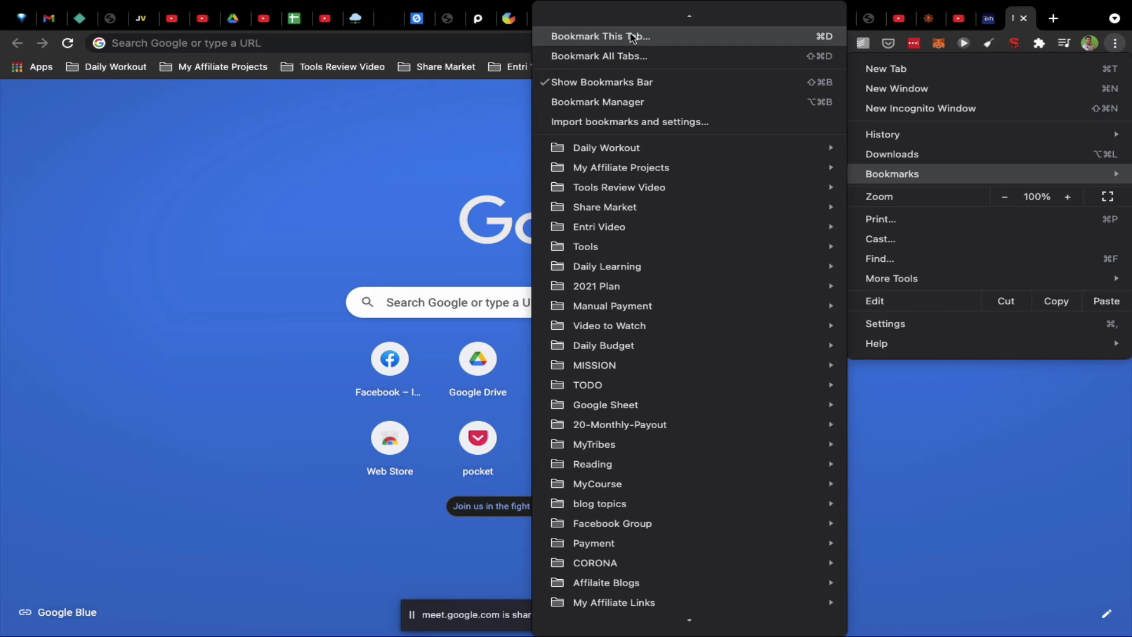
Step: Bookmark the tab under the name 100 Results and show the full editing options
click(632, 36)
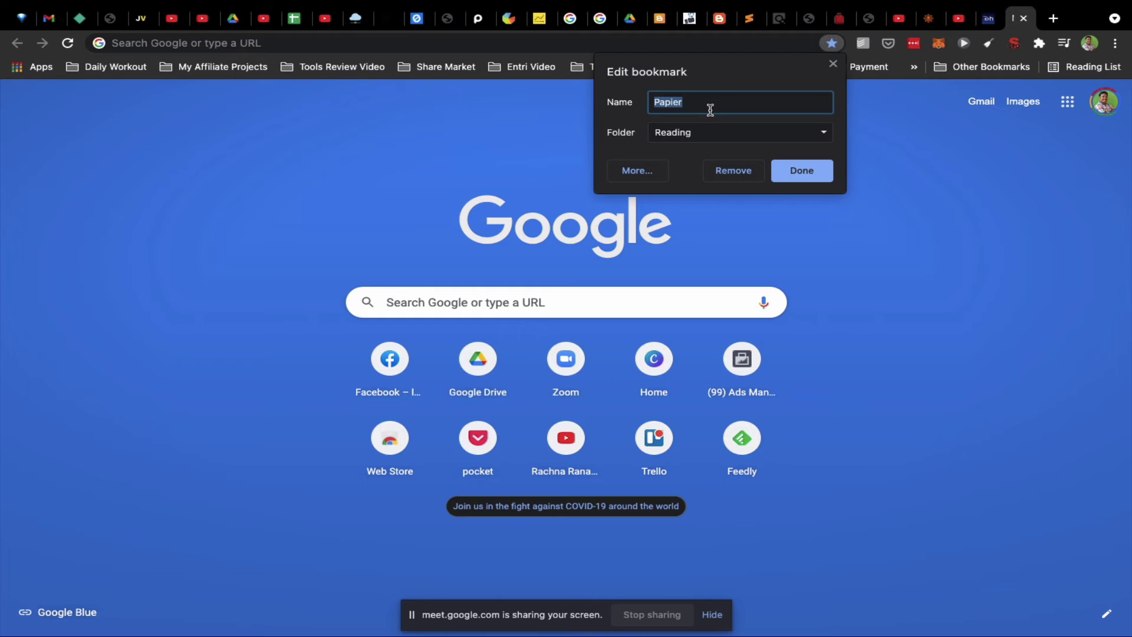
text(1)
text(ol)
key(BackSpace)
key(BackSpace)
key(BackSpace)
text(00 )
text(R)
key(BackSpace)
text(ults)
click(637, 170)
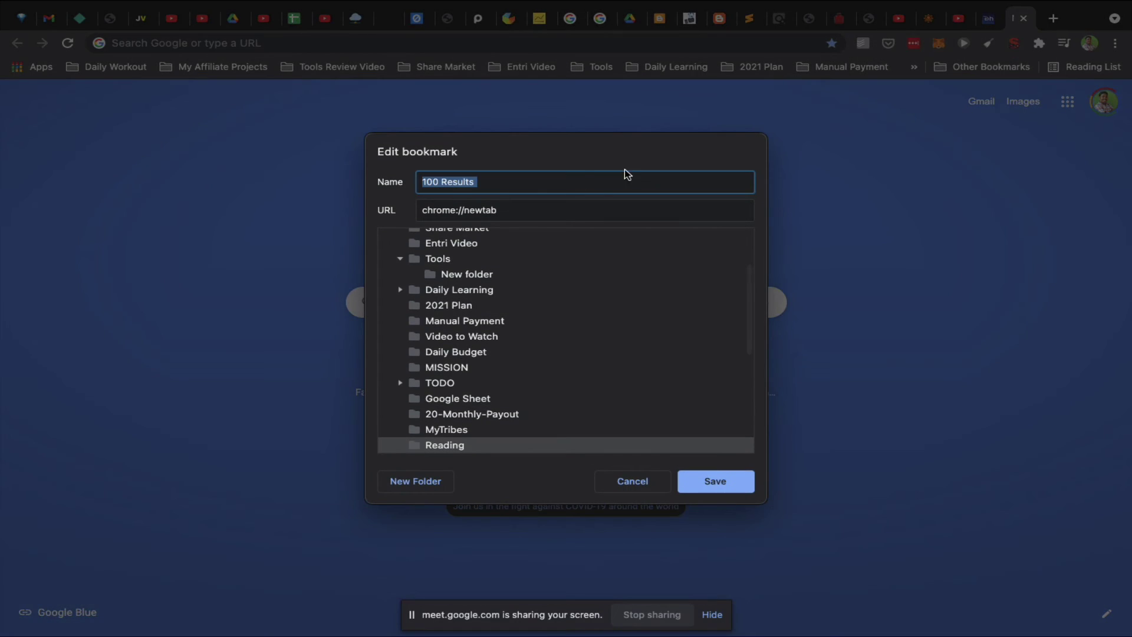
Step: Replace the bookmark address with the pasted JavaScript code and save it
key(Tab)
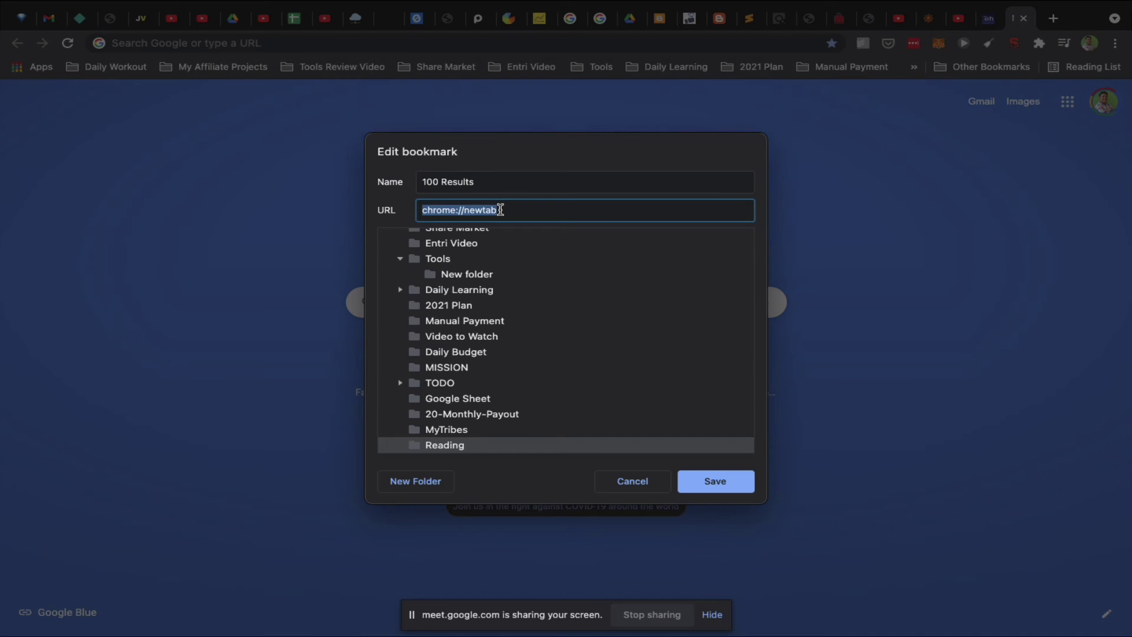
key(BackSpace)
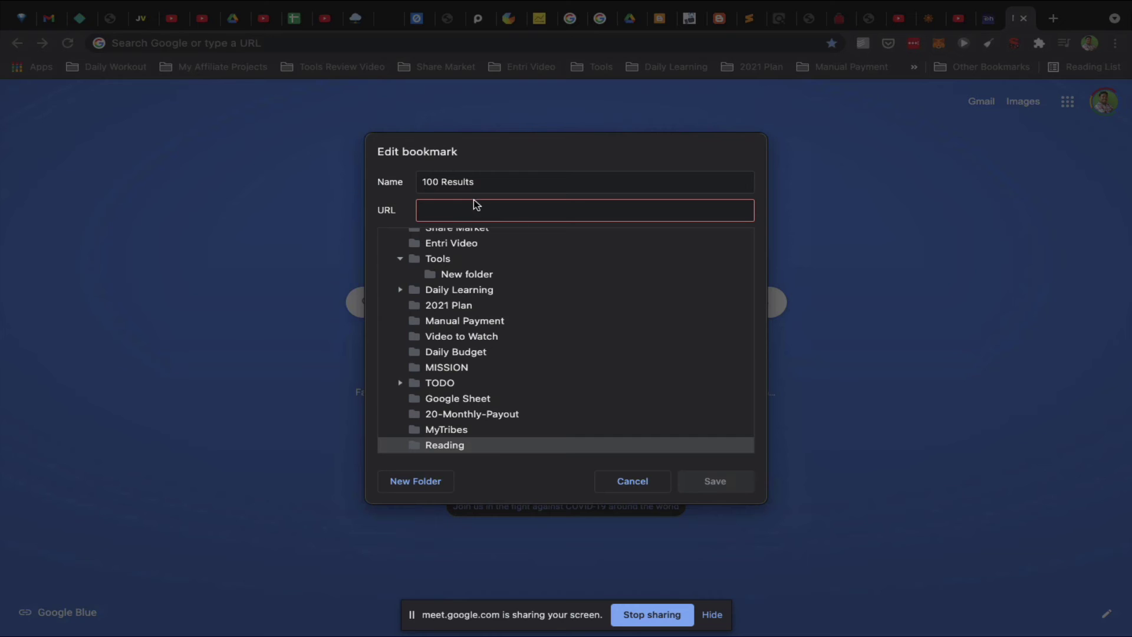
key(ctrl+v)
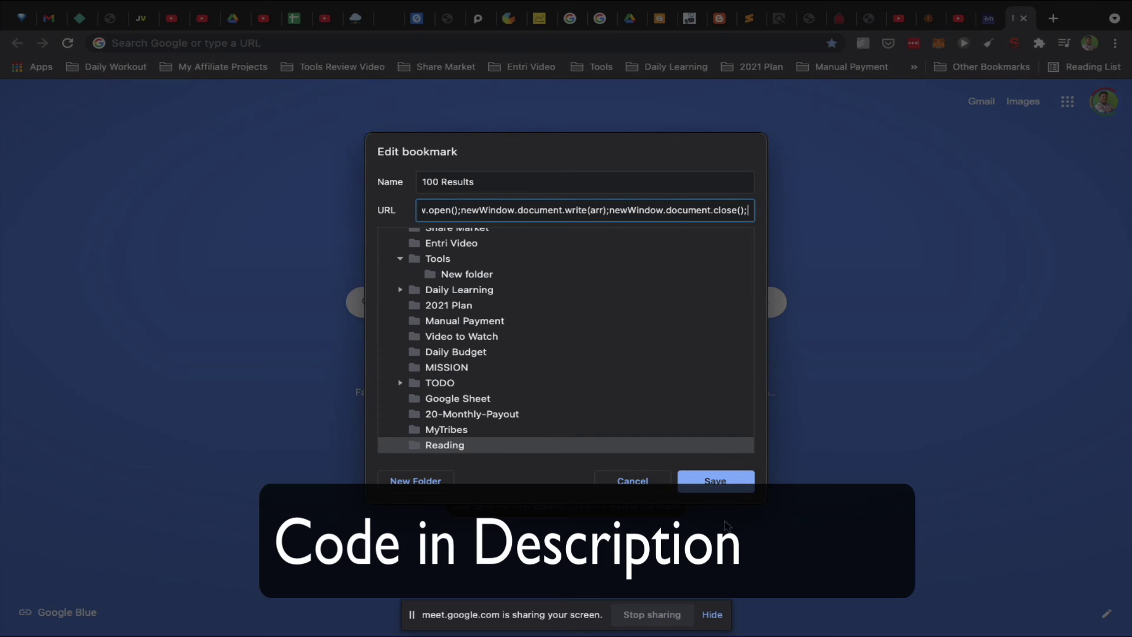
click(702, 485)
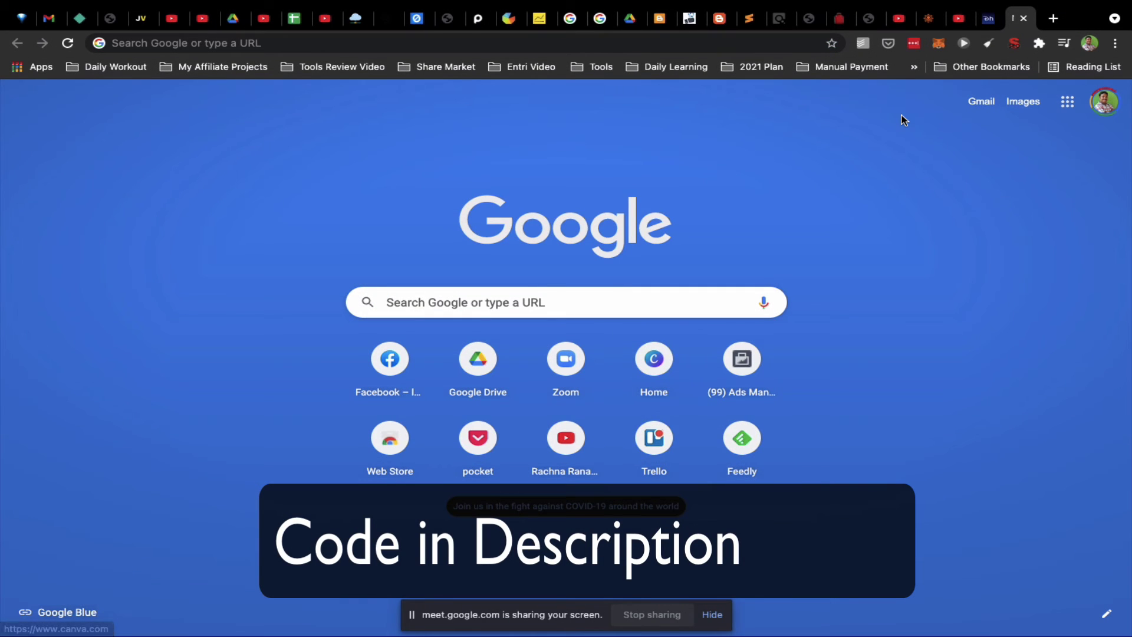
click(914, 68)
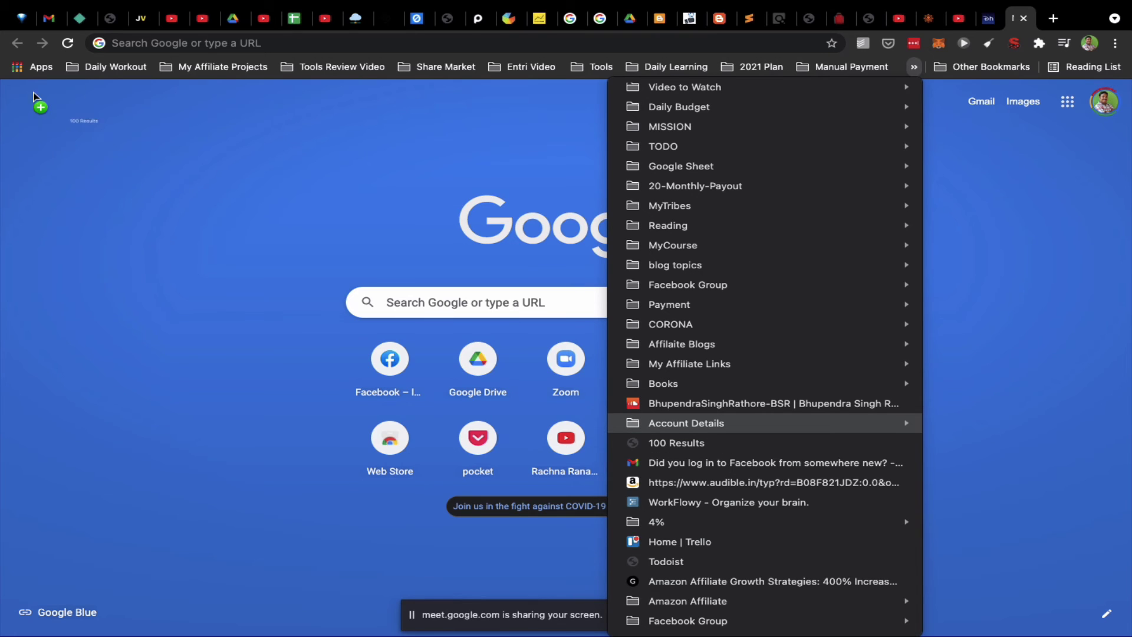
Step: Place 100 Results on the bookmarks bar and run the corrected search url:write for us
drag(702, 447, 71, 68)
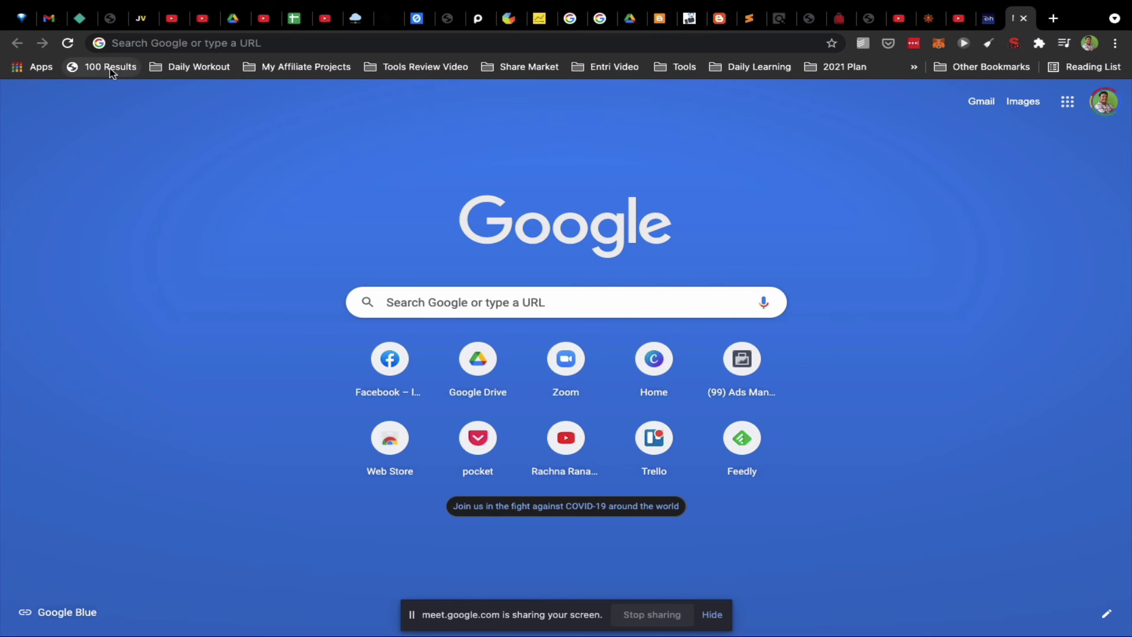
click(510, 43)
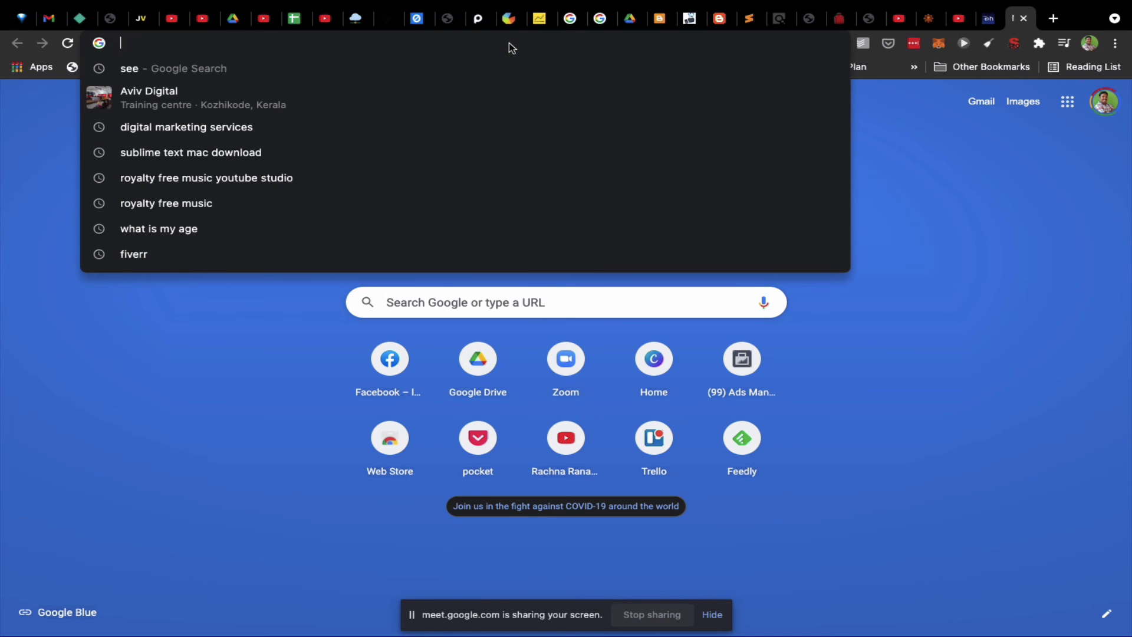
text(url:)
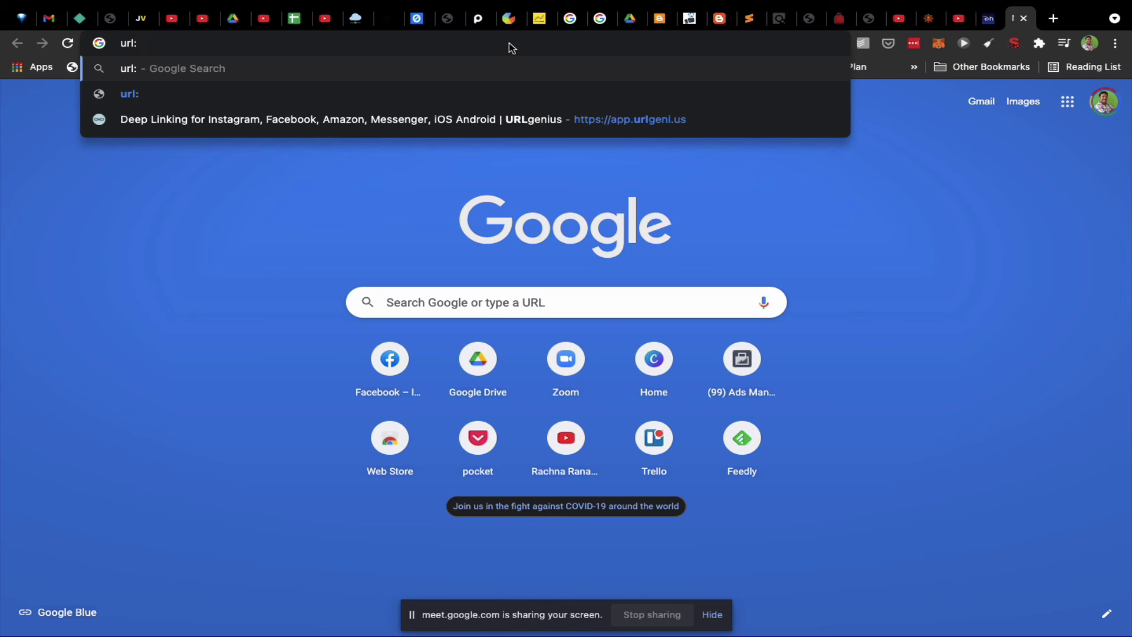
text(writefo)
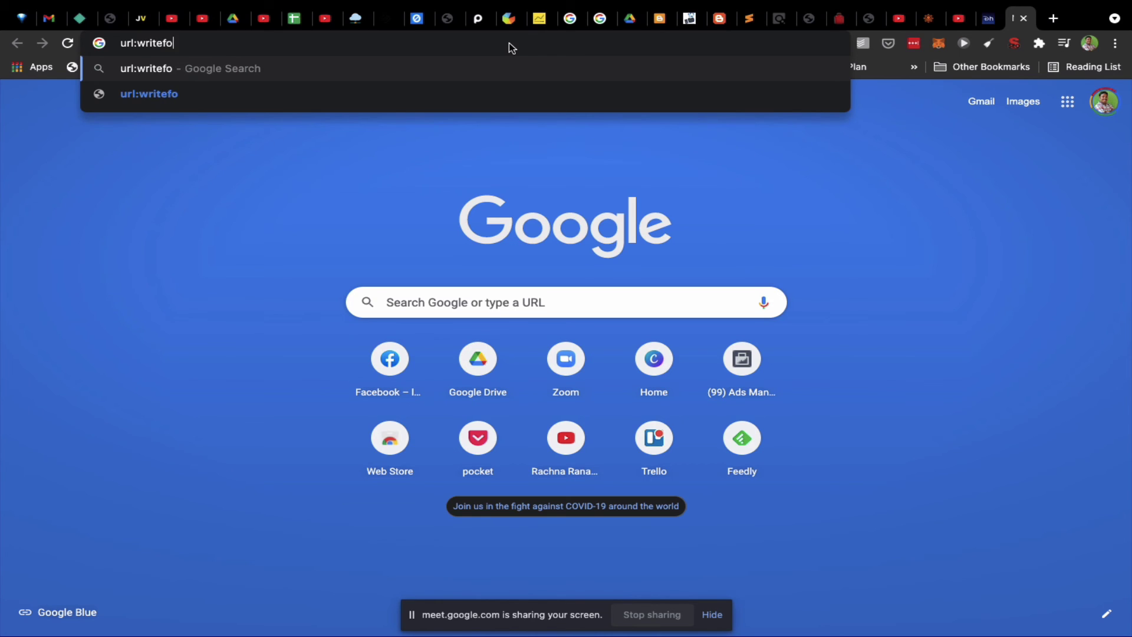
text(rus)
key(Return)
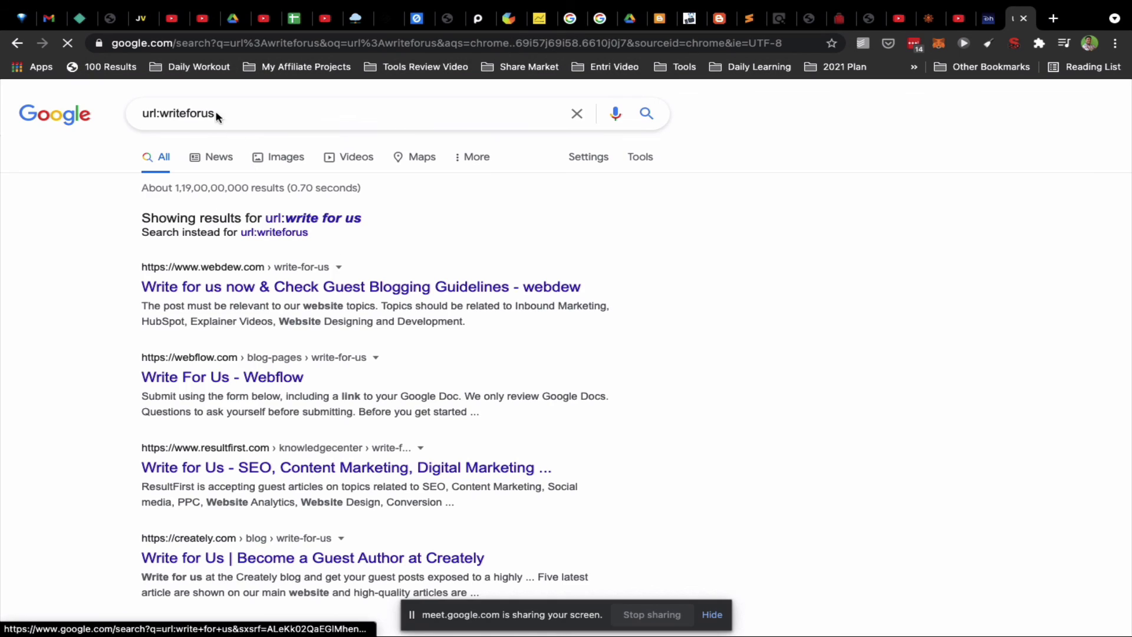
click(301, 219)
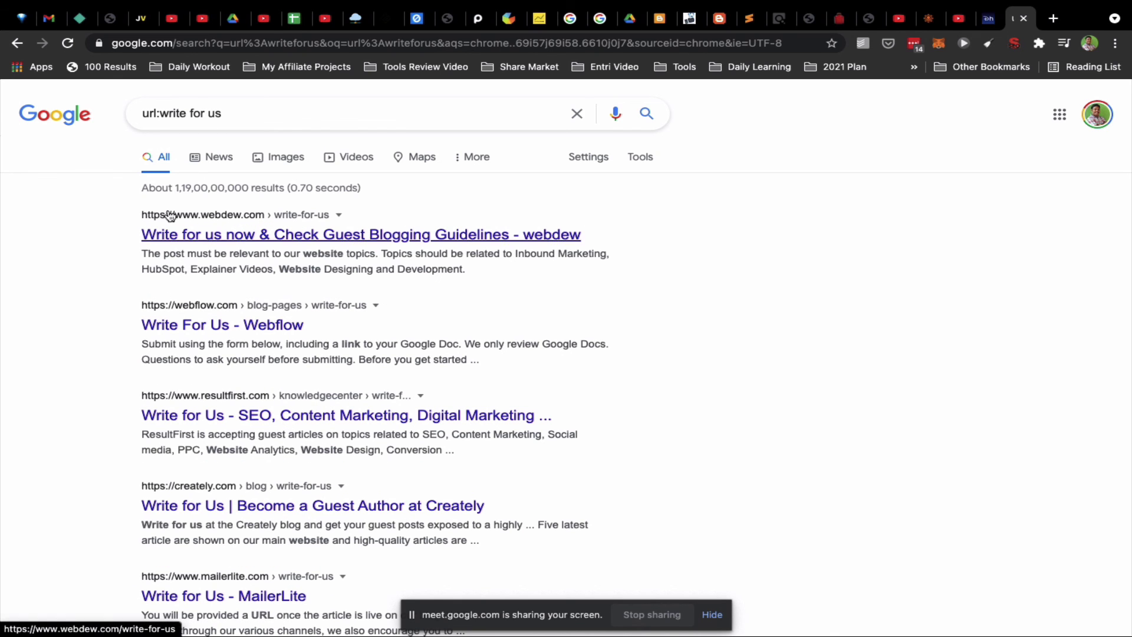
Step: List the ten result URLs on a blank page with the 100 Results bookmarklet
click(107, 69)
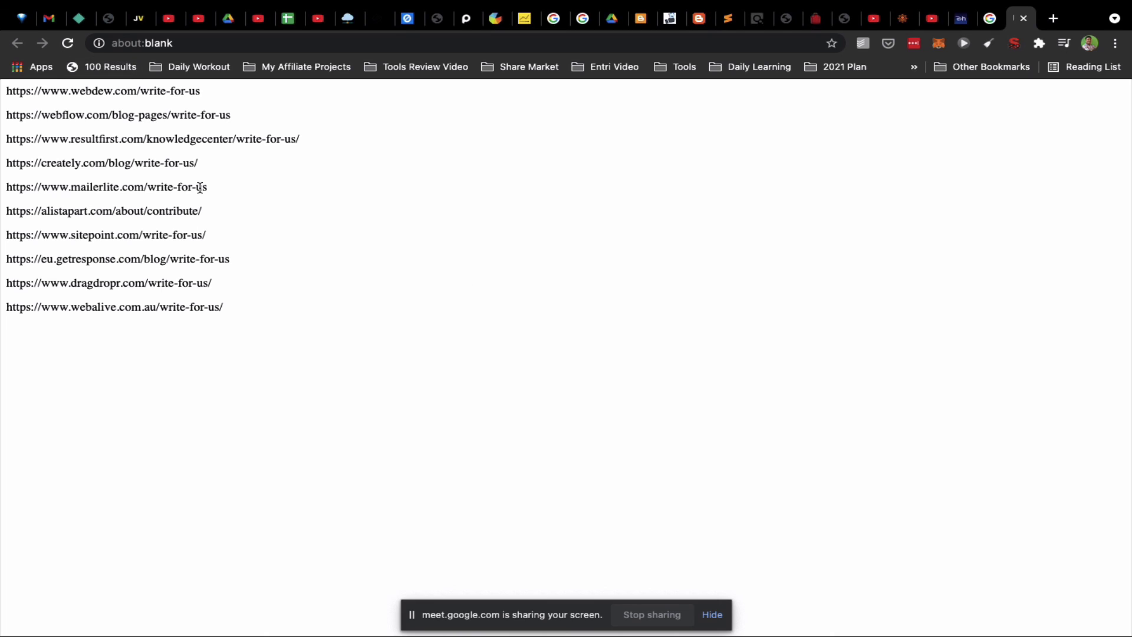